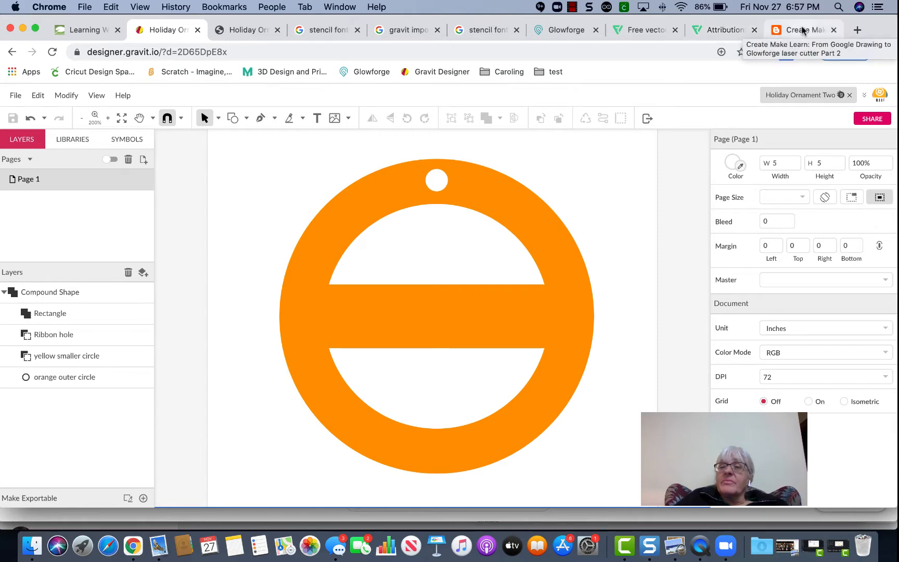
# Step: Switch to the Flaticon site and search its icons for "rose"
pyautogui.click(645, 31)
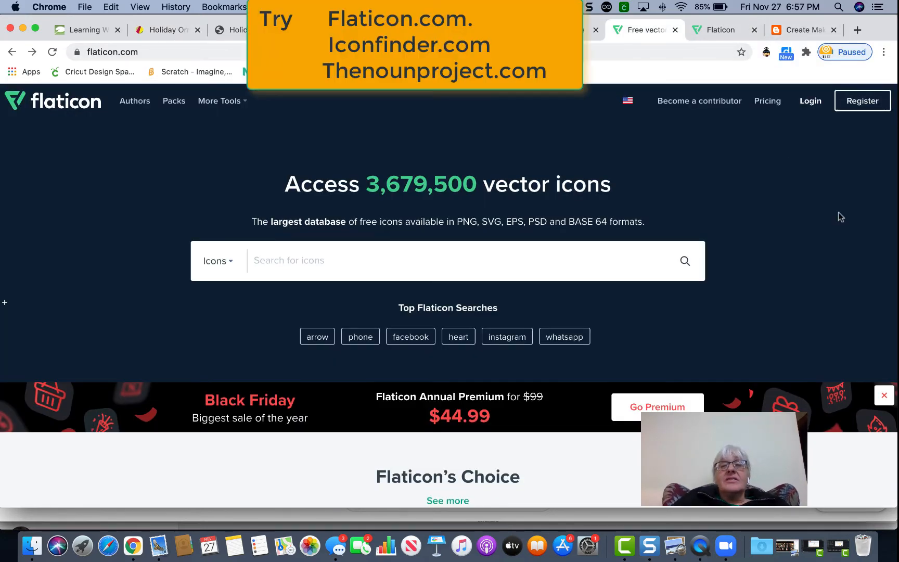
pyautogui.click(327, 269)
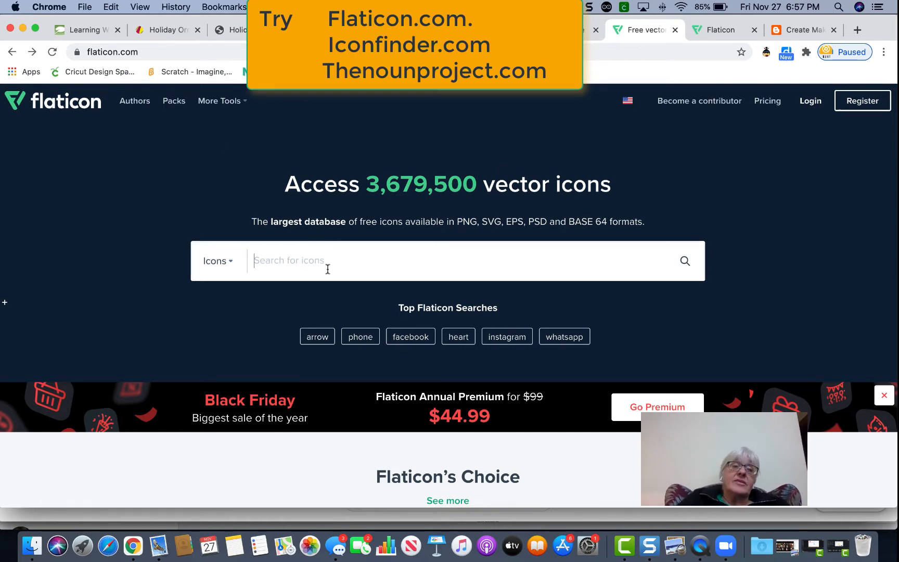
pyautogui.write('rose')
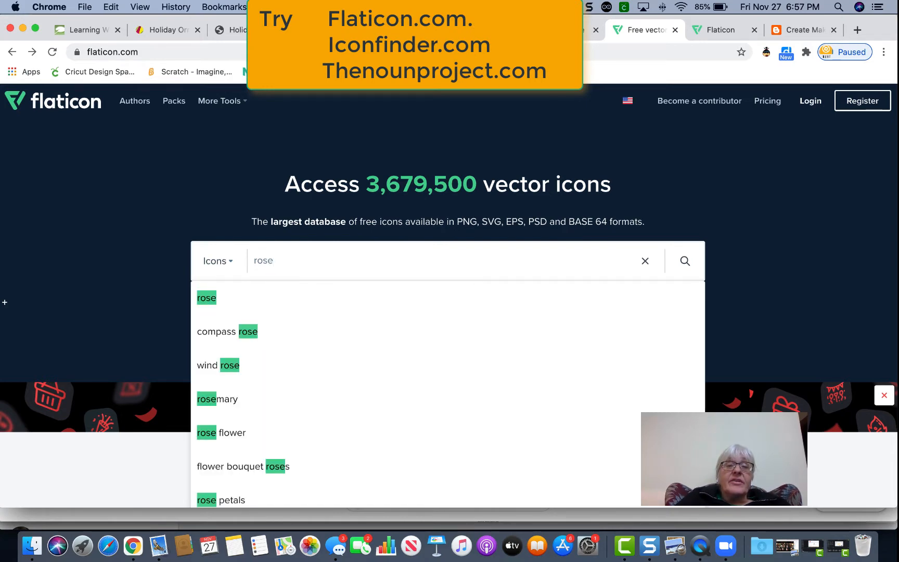
pyautogui.press('Return')
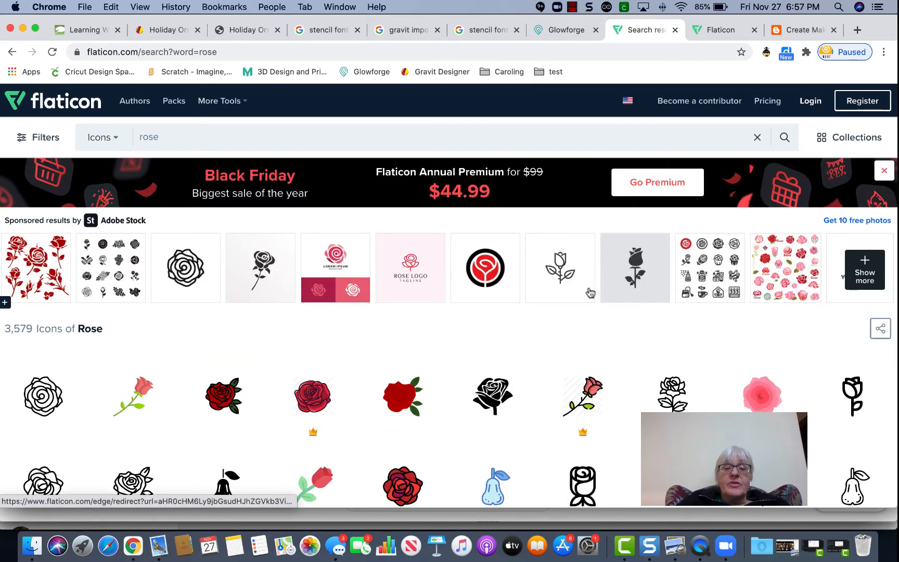
# Step: Download the black outlined single-stem Flower icon from the Wedding pack as a free SVG, and open the downloaded flower.svg
pyautogui.scroll(-2, 591, 293)
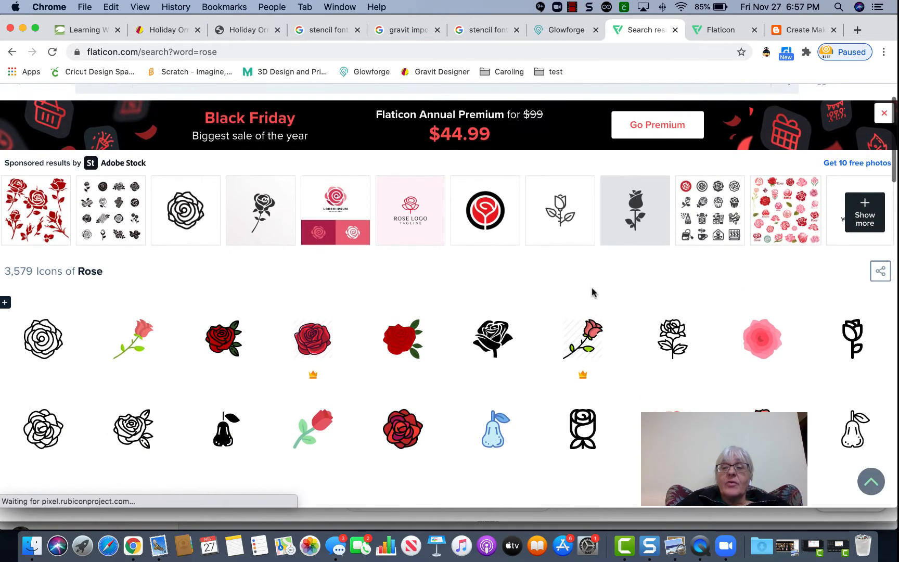
pyautogui.scroll(-2, 591, 292)
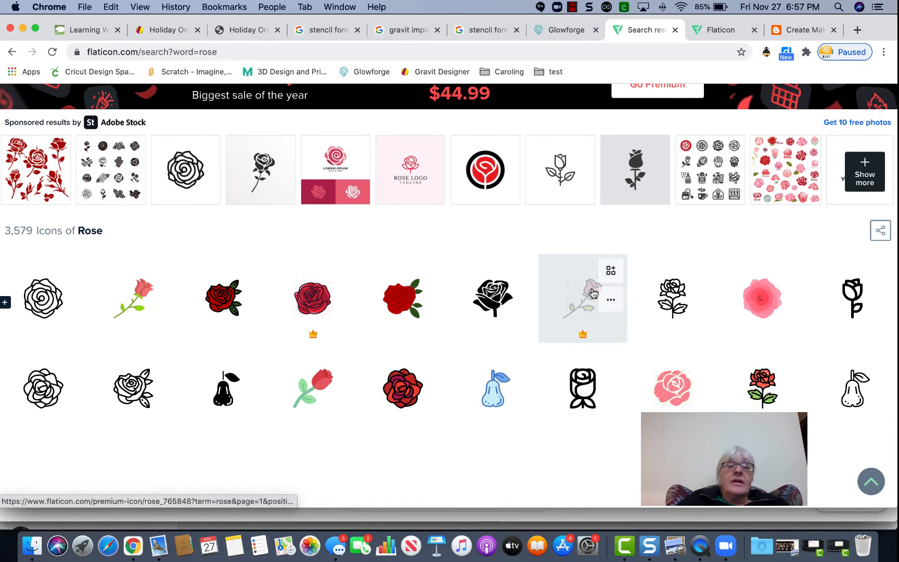
pyautogui.scroll(-2, 593, 294)
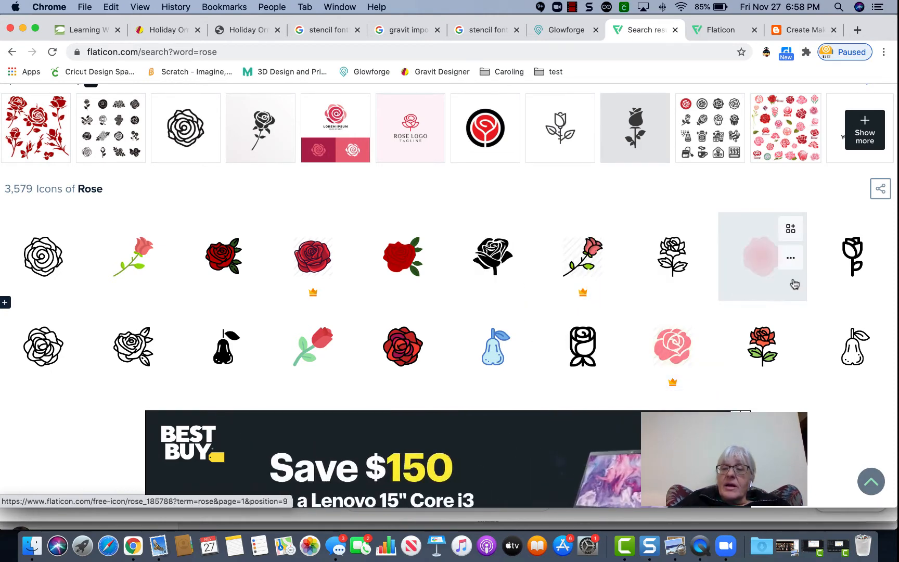
pyautogui.click(850, 258)
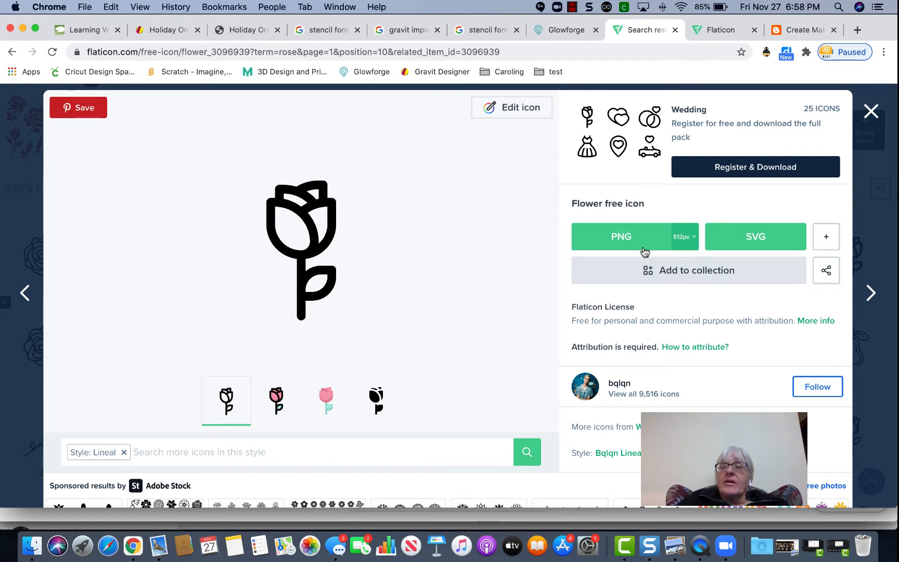
pyautogui.click(754, 239)
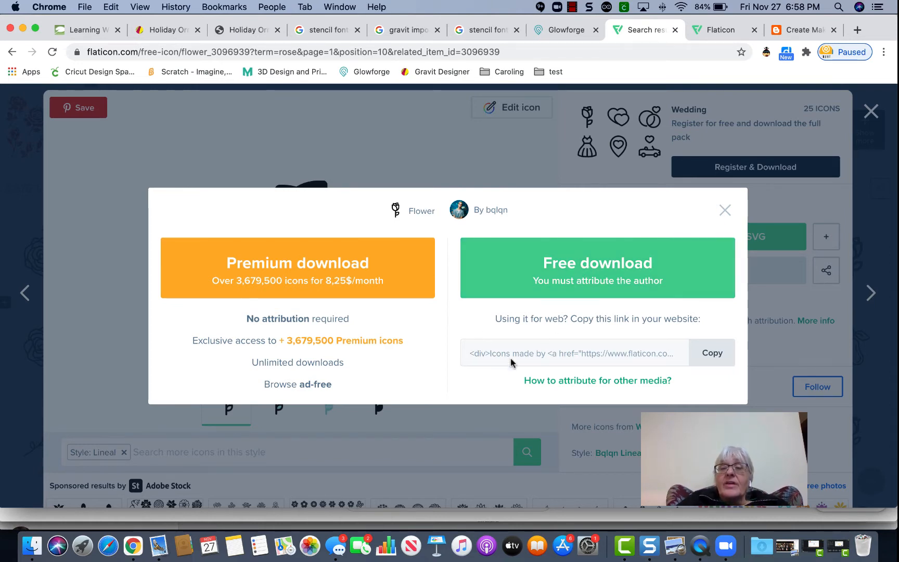
pyautogui.click(597, 274)
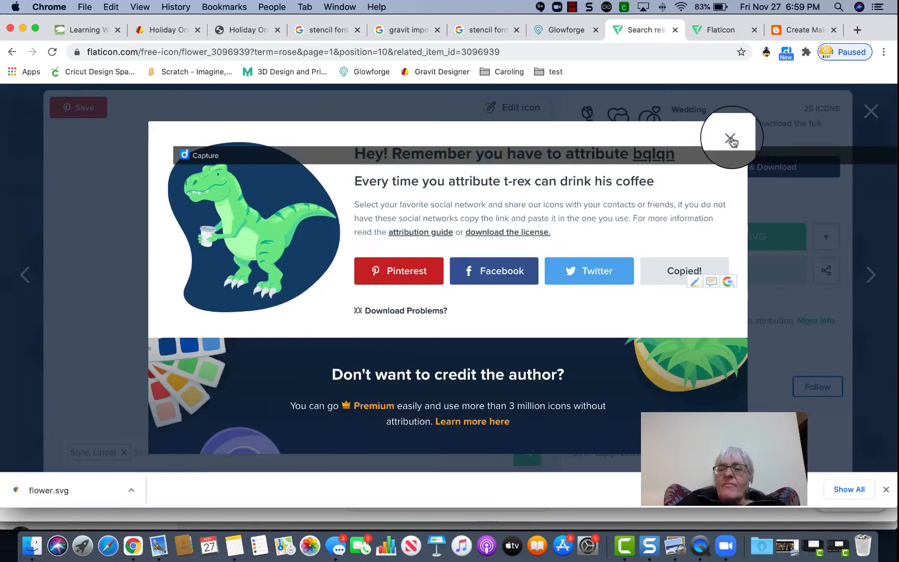
pyautogui.click(729, 139)
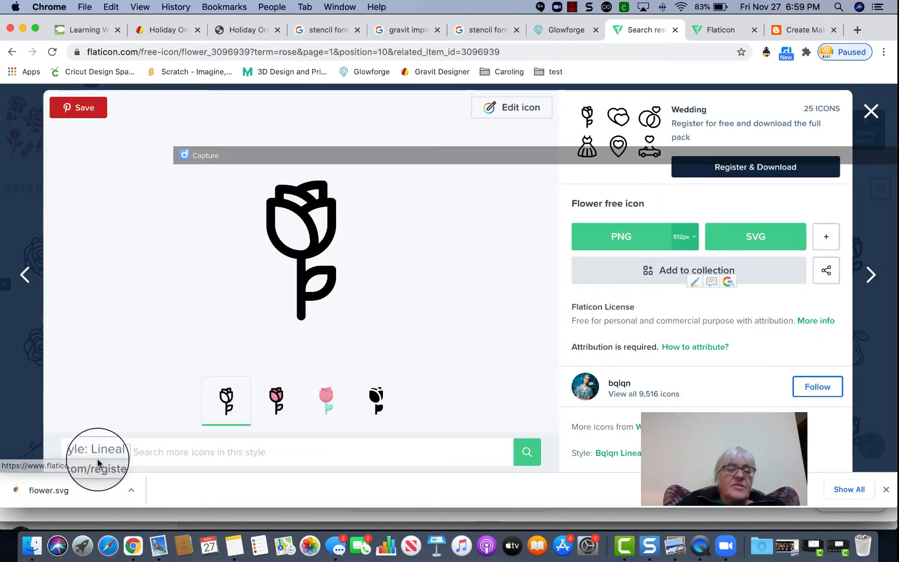
pyautogui.click(39, 491)
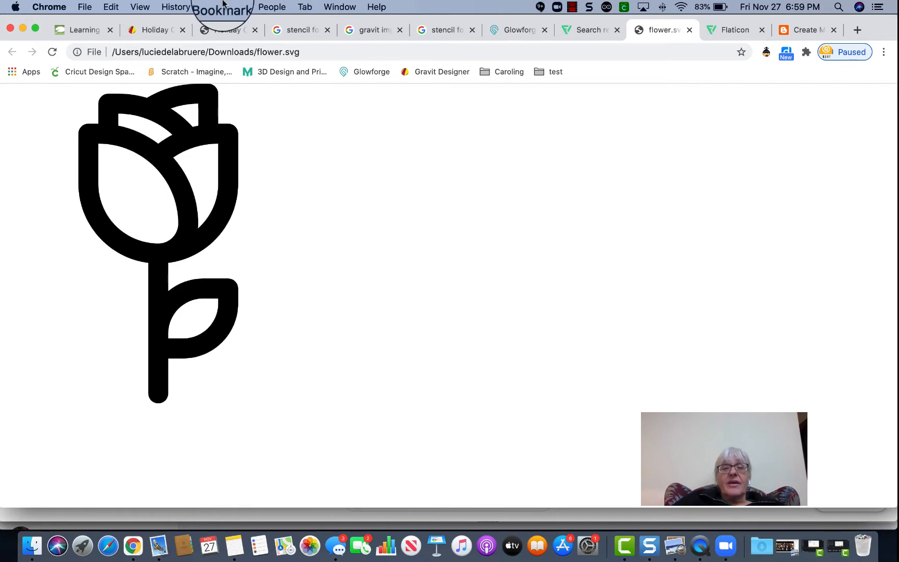
# Step: Switch to the other Chrome profile and search the Noun Project icons for "rose"
pyautogui.click(272, 8)
pyautogui.click(344, 218)
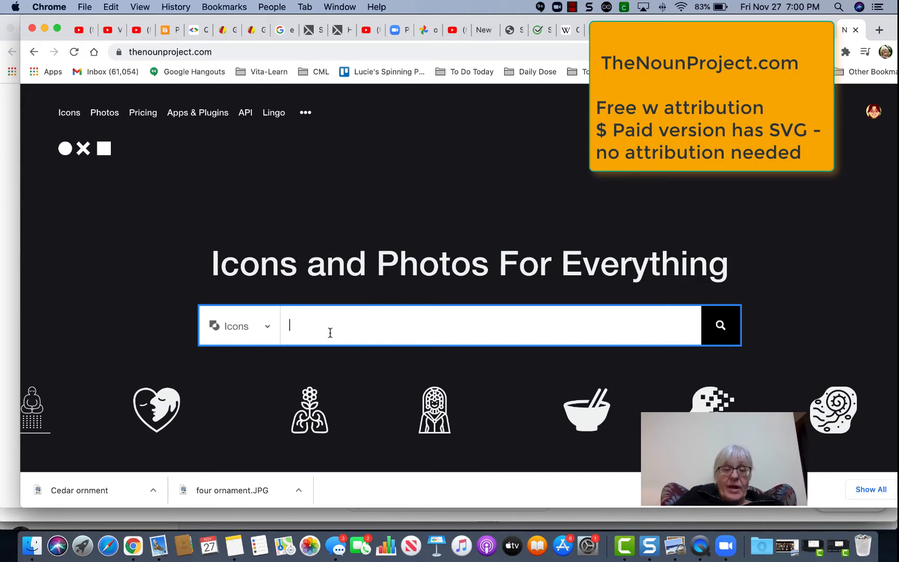
pyautogui.write('rose')
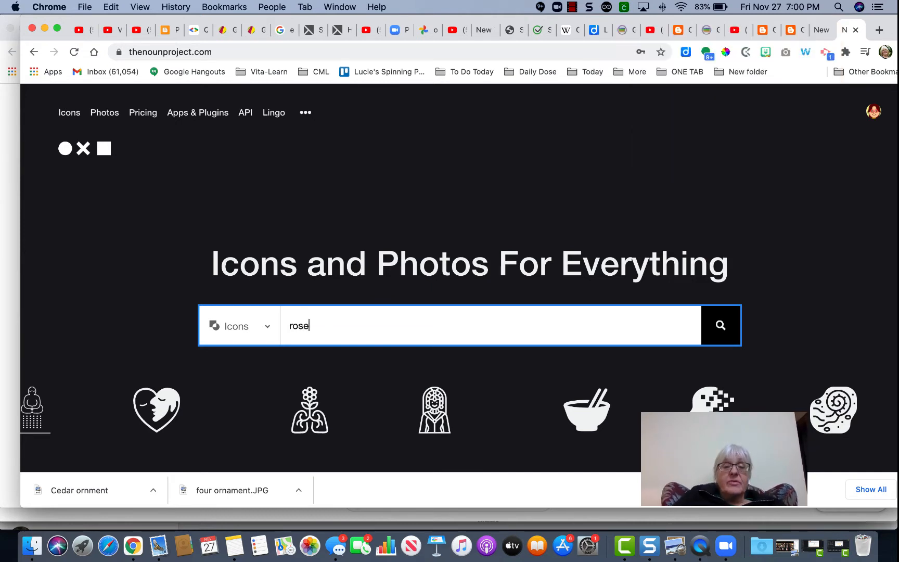
pyautogui.press('Return')
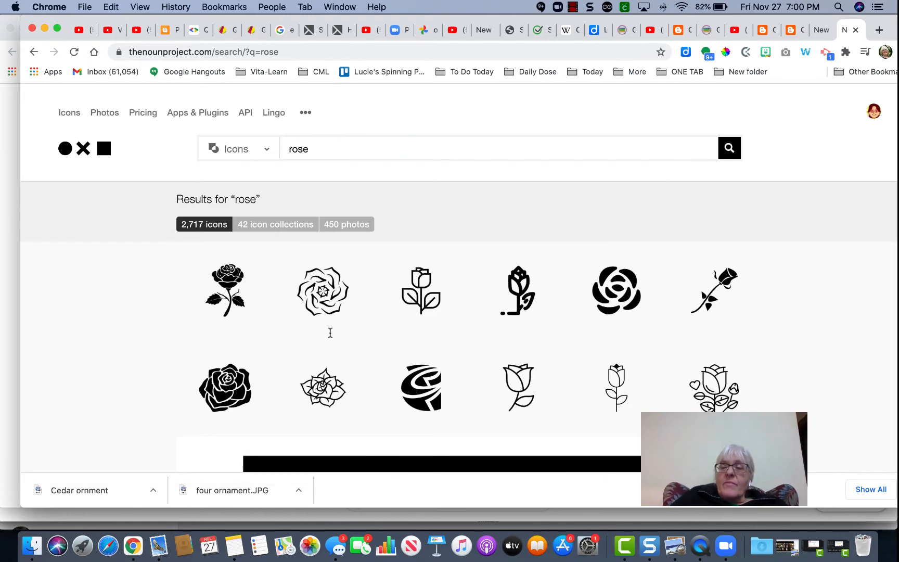
# Step: Download the outlined Rose icon with two leaves on its stem as an SVG, using the Basic Download option
pyautogui.scroll(-3, 620, 399)
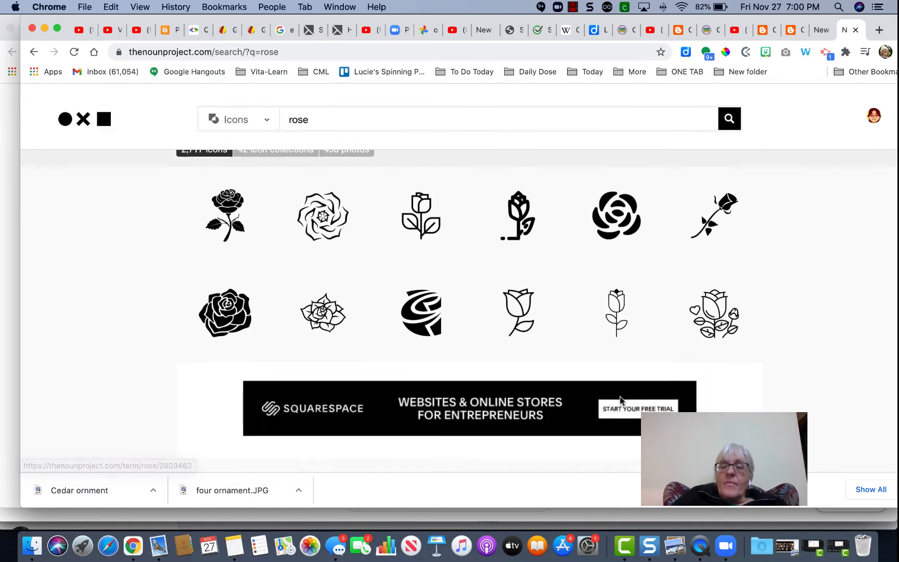
pyautogui.scroll(-5, 620, 399)
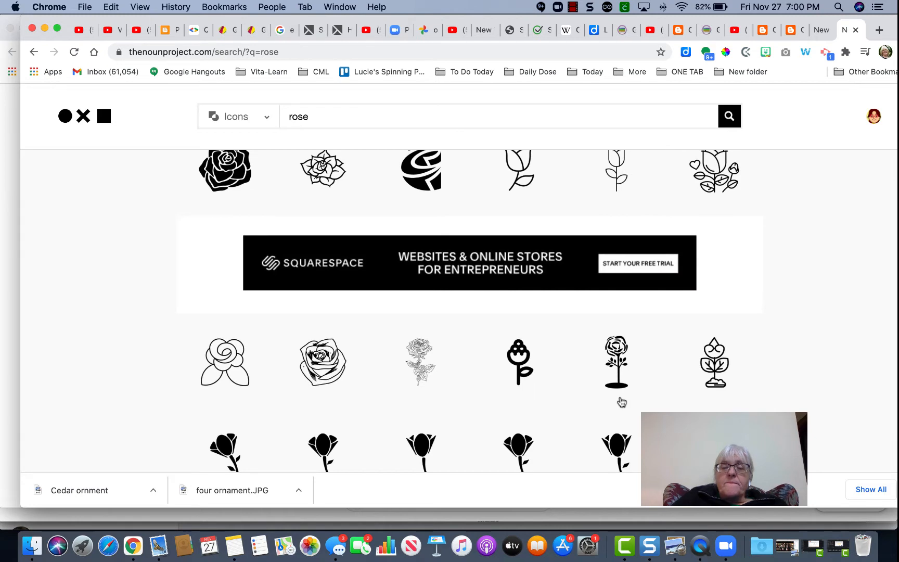
pyautogui.click(621, 401)
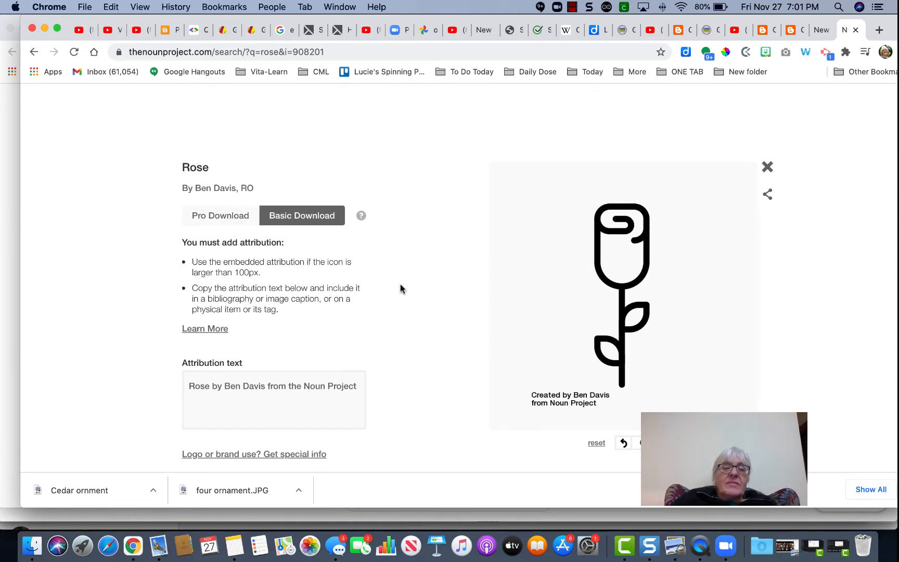
pyautogui.click(319, 222)
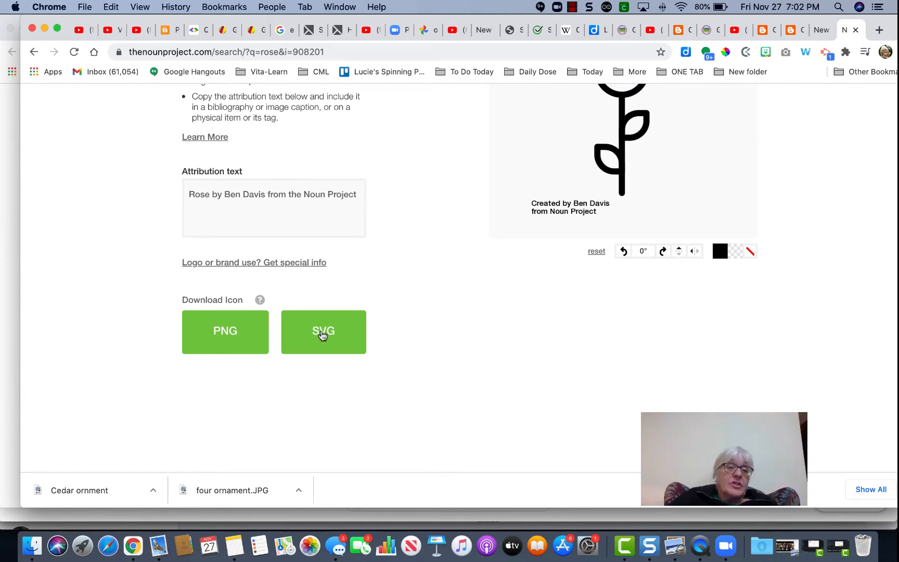
pyautogui.click(319, 333)
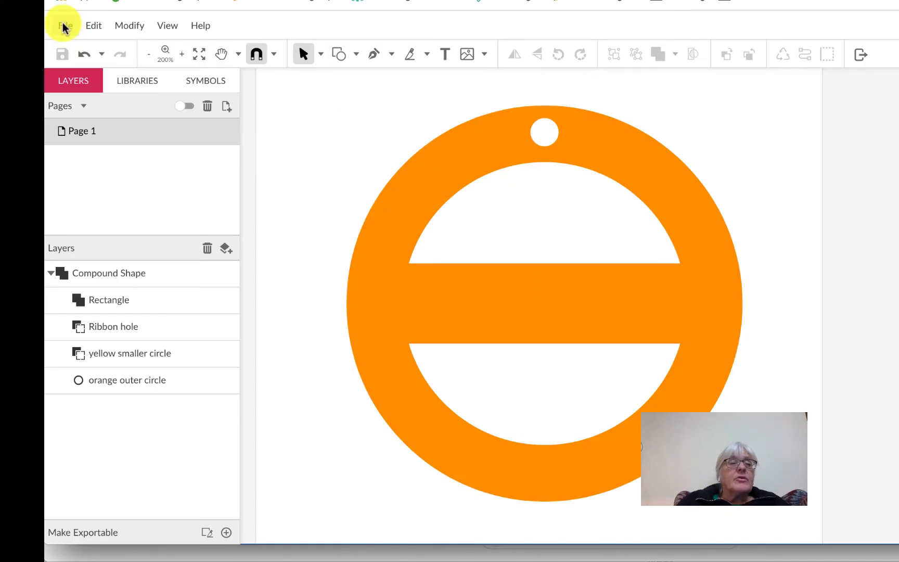
# Step: Place flower.svg from the Downloads folder as an image in the Holiday Ornament Two design in Gravit Designer
pyautogui.click(64, 26)
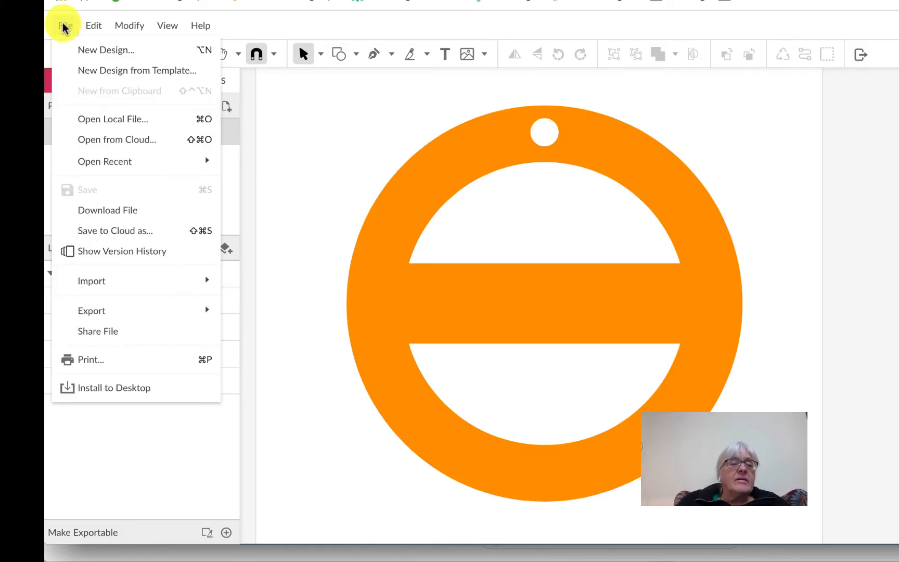
pyautogui.moveTo(96, 284)
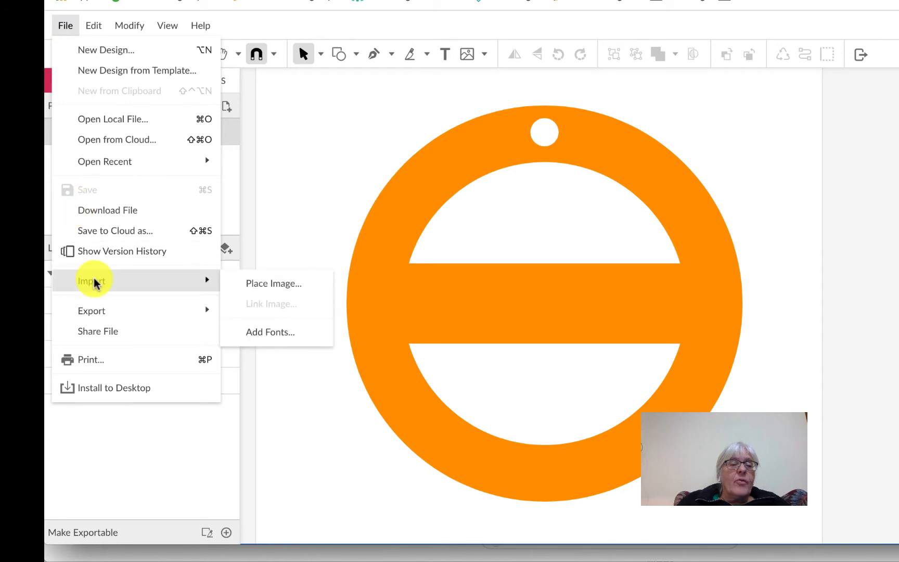
pyautogui.click(271, 291)
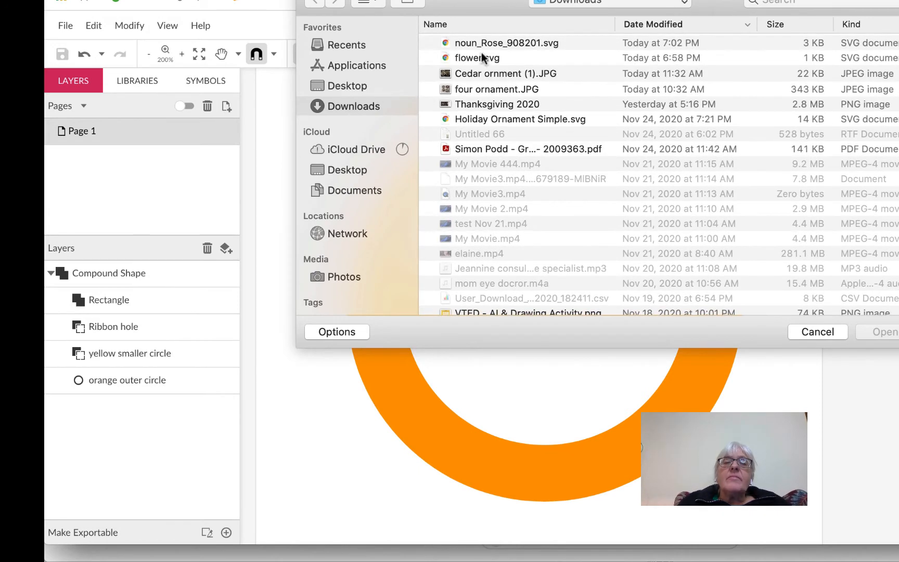
pyautogui.click(482, 57)
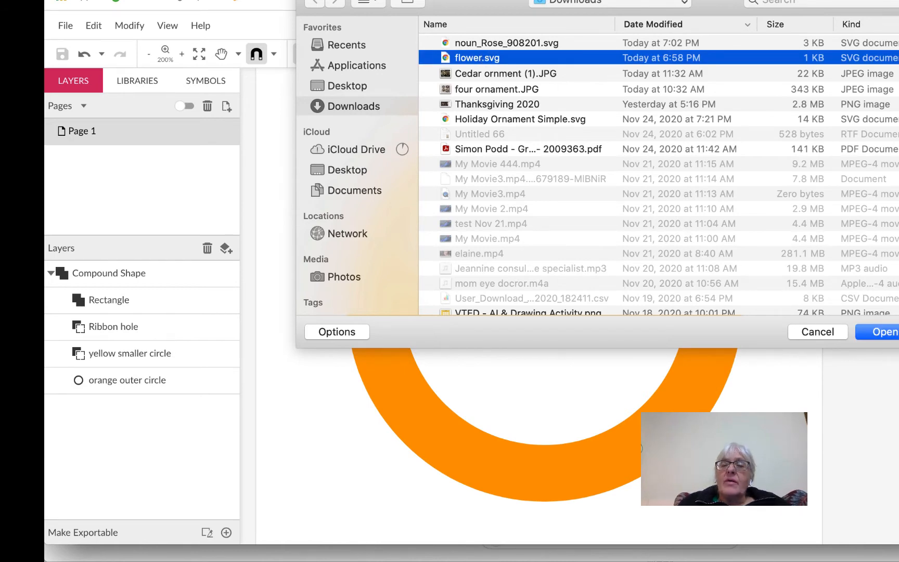
pyautogui.click(892, 335)
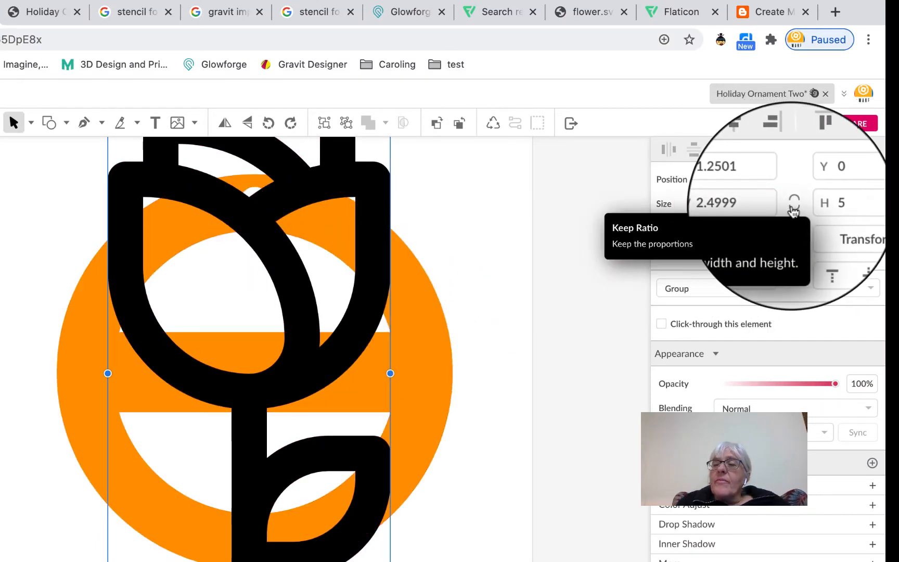
# Step: Lock the imported flower's width-to-height ratio and set its height to 2 inches
pyautogui.click(793, 208)
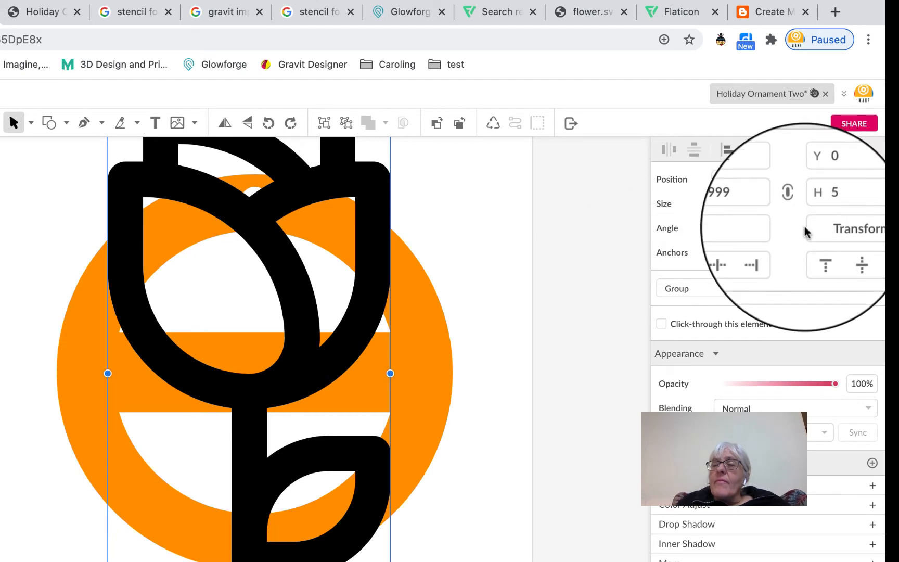
pyautogui.click(835, 203)
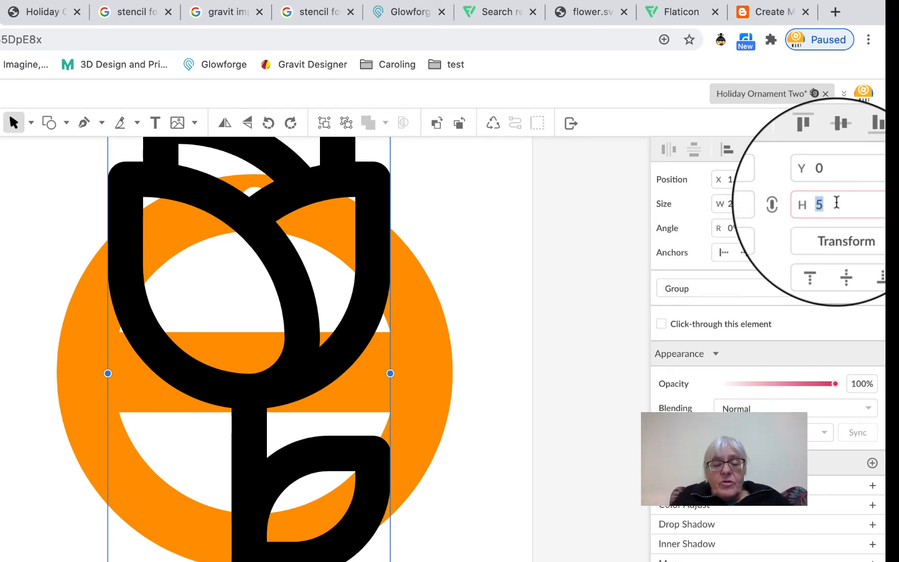
pyautogui.write('2')
pyautogui.press('Return')
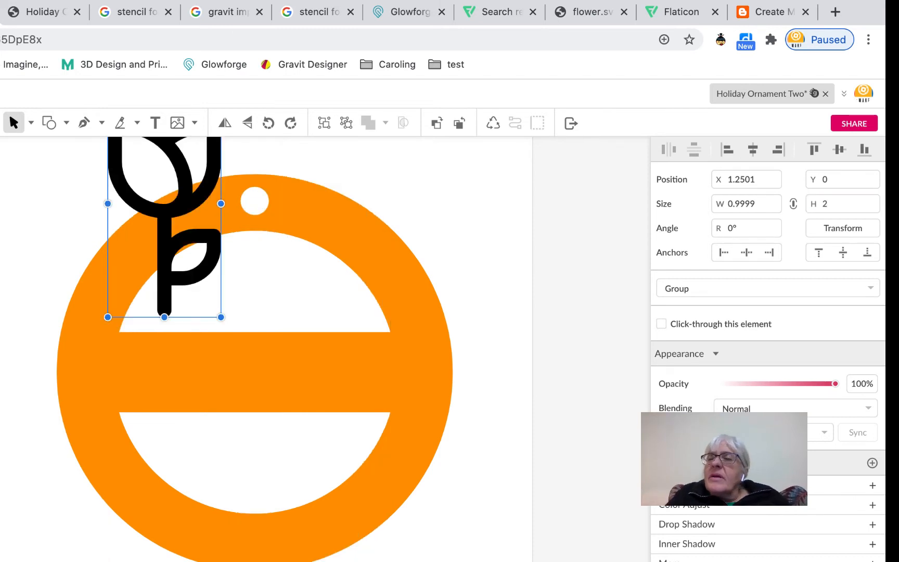
# Step: Reduce the flower's height to 1 inch, keeping its proportions
pyautogui.click(793, 205)
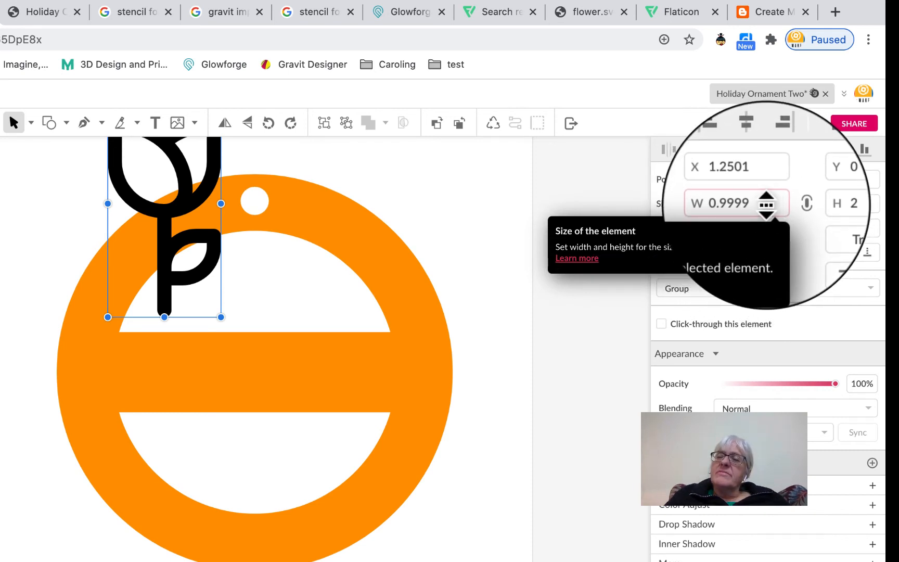
pyautogui.click(840, 208)
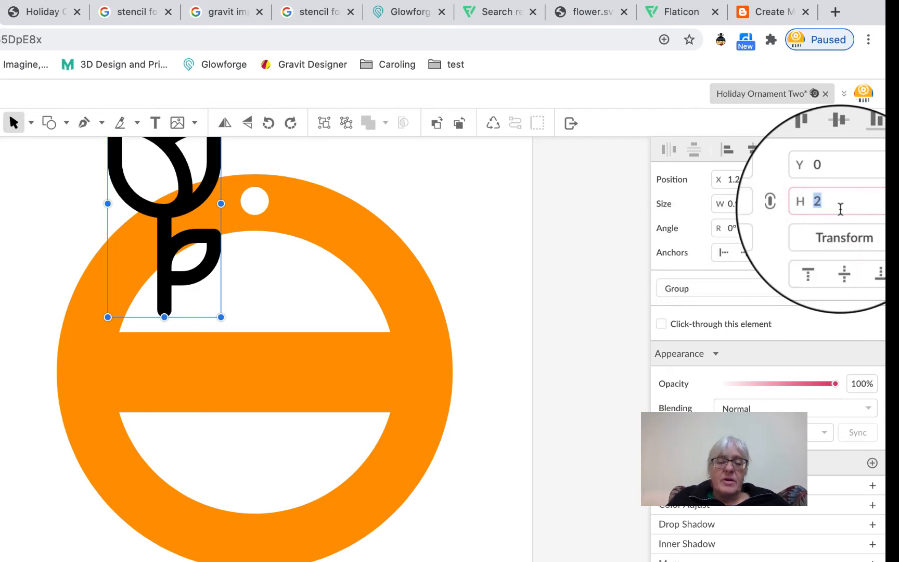
pyautogui.write('1')
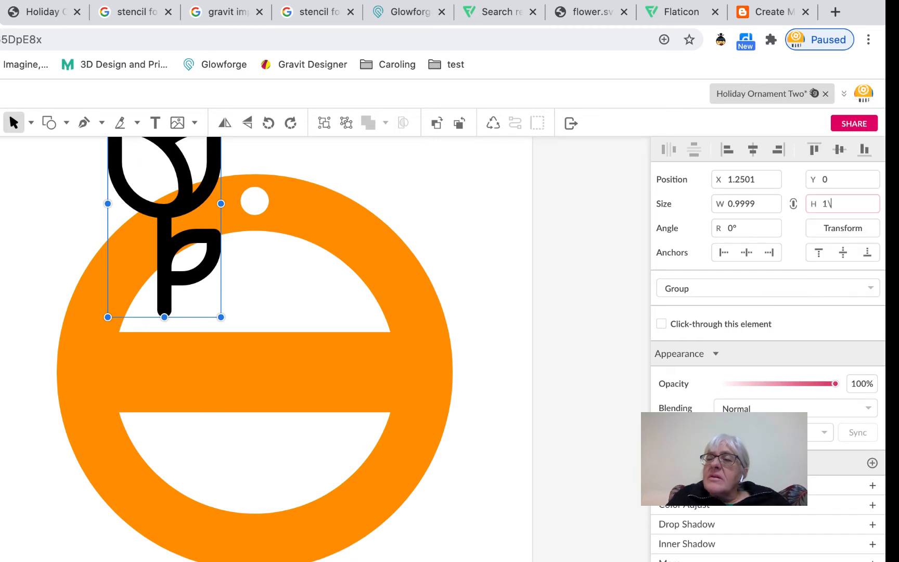
pyautogui.press('Return')
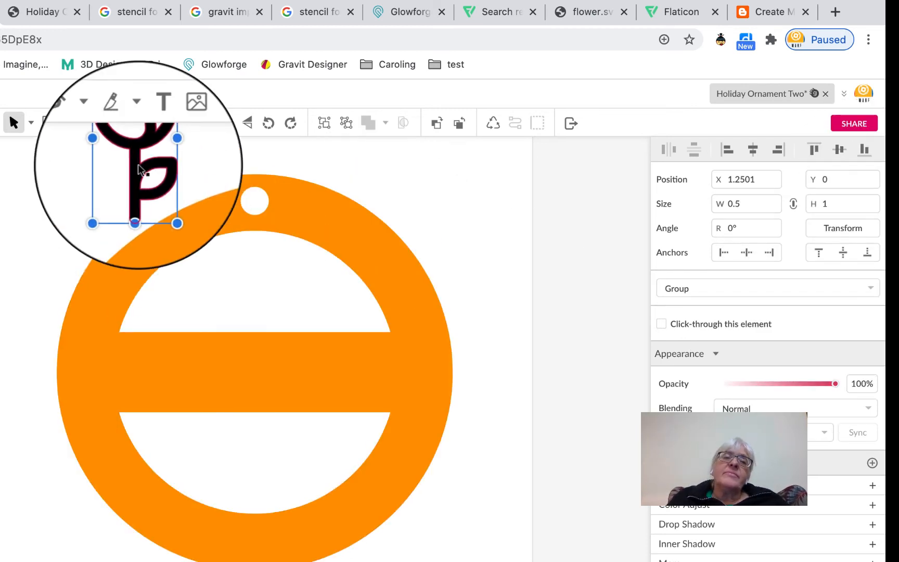
# Step: Fit the flower into the ornament's upper opening, tilted left to about 18.3° and scaled to about 0.61 by 0.94 inches
pyautogui.moveTo(138, 164); pyautogui.dragTo(232, 303)
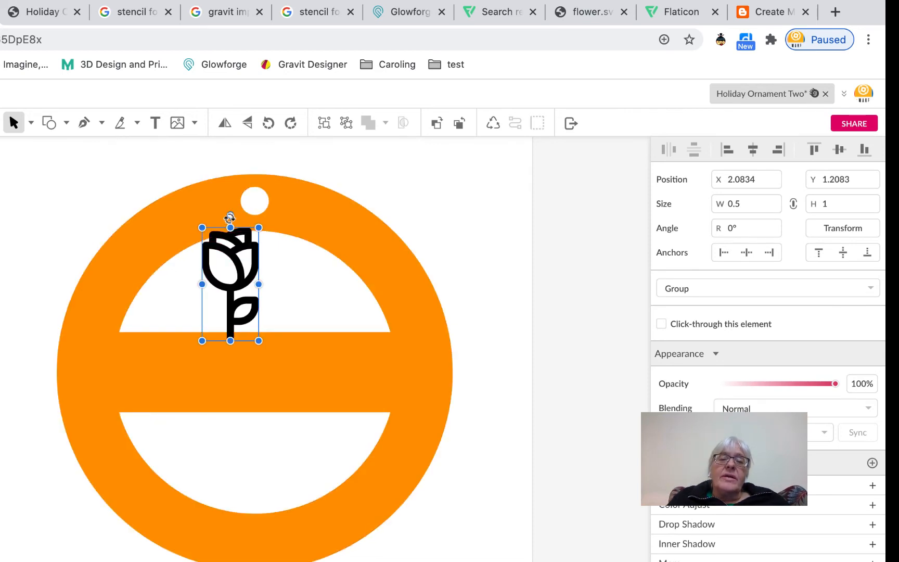
pyautogui.moveTo(229, 217); pyautogui.dragTo(210, 224)
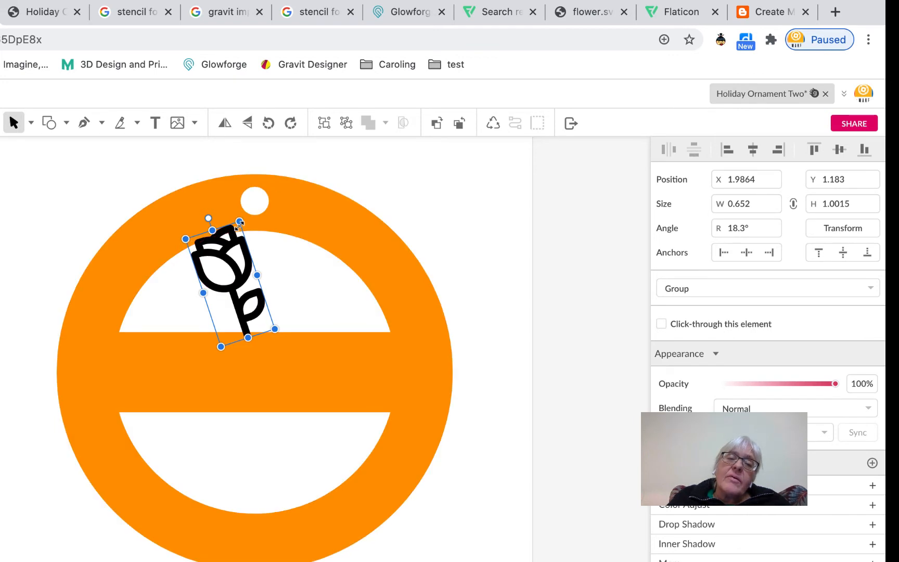
pyautogui.moveTo(240, 222); pyautogui.dragTo(240, 229)
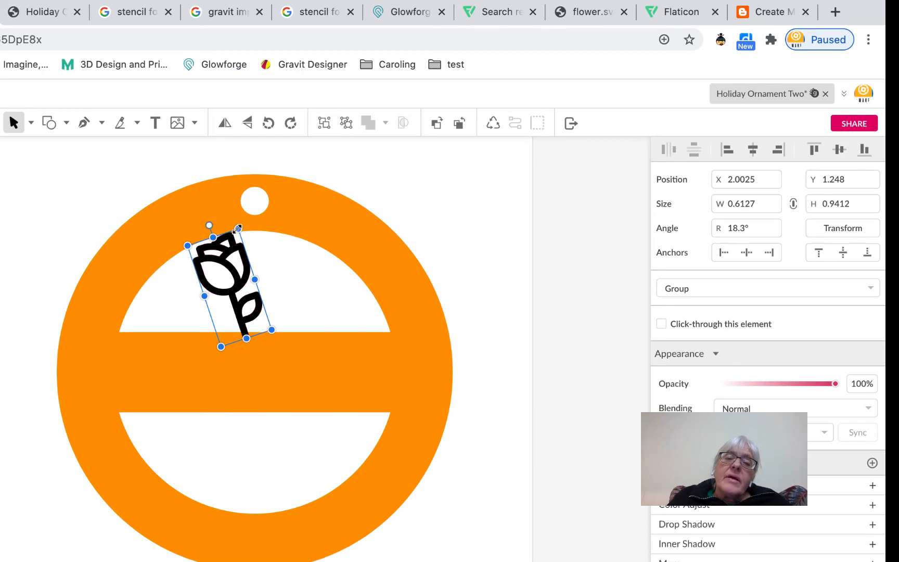
# Step: Enlarge the flower to about 0.64 by 0.98 inches so its petals overlap the ornament's upper rim
pyautogui.moveTo(237, 228); pyautogui.dragTo(239, 225)
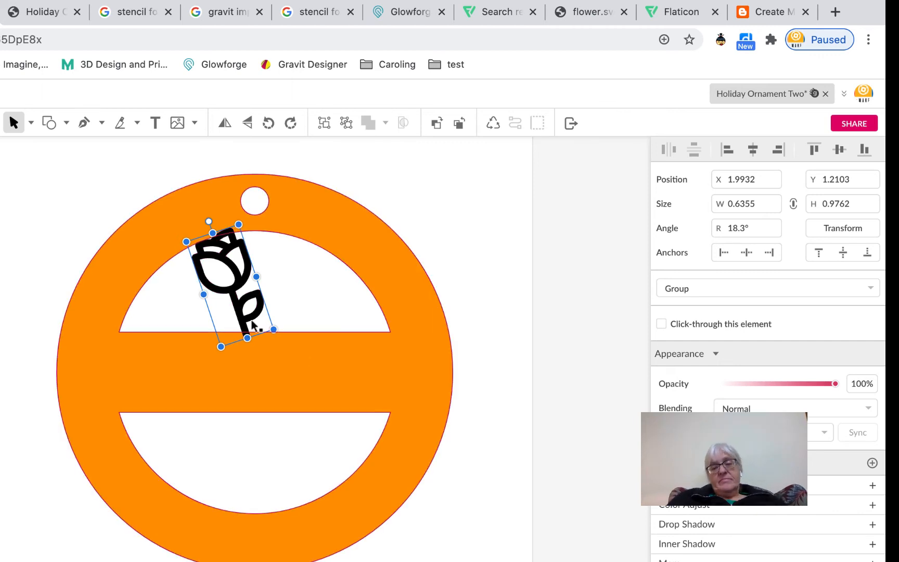
pyautogui.click(446, 211)
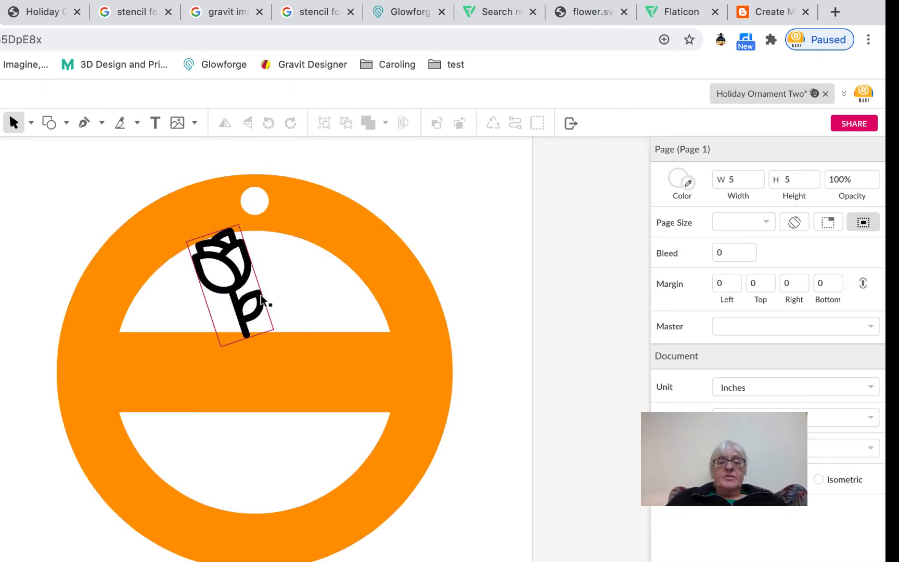
# Step: Duplicate the flower and shift the copy right to about X 2.4654, level with the original
pyautogui.click(227, 275)
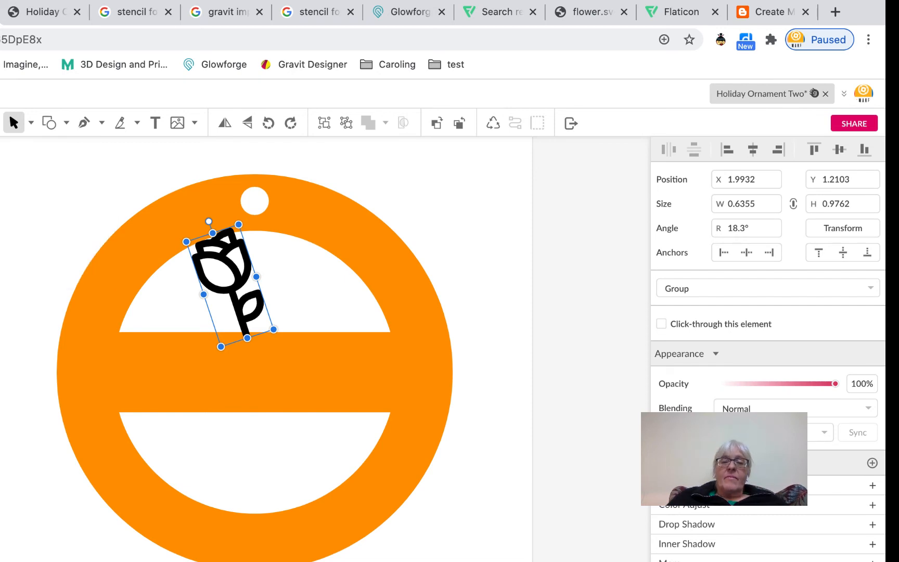
pyautogui.press('Right')
pyautogui.press('Right')
pyautogui.press('Right')
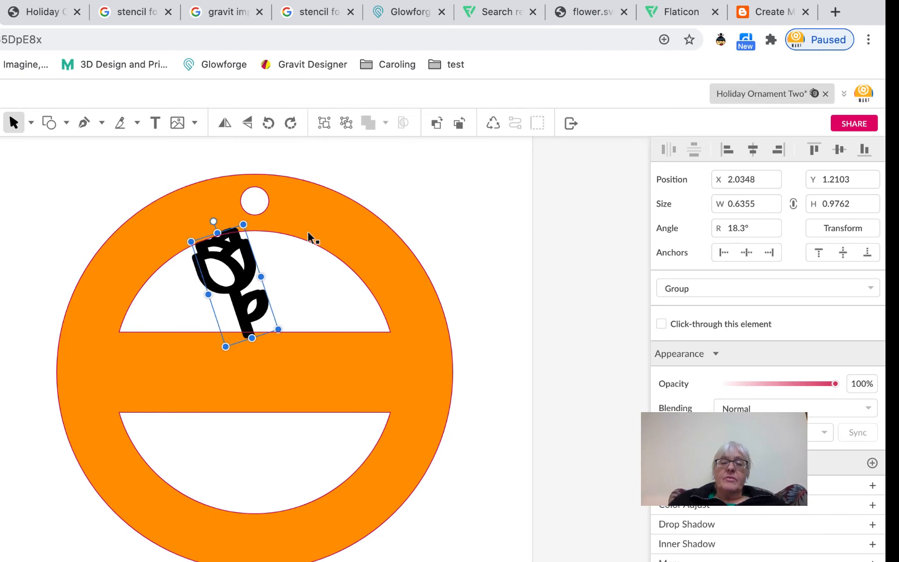
pyautogui.press('Right')
pyautogui.press('Right')
pyautogui.press('Right')
pyautogui.press('Right')
pyautogui.press('Right')
pyautogui.press('Right')
pyautogui.press('Right')
pyautogui.press('Right')
pyautogui.press('Right')
pyautogui.press('Right')
pyautogui.press('Right')
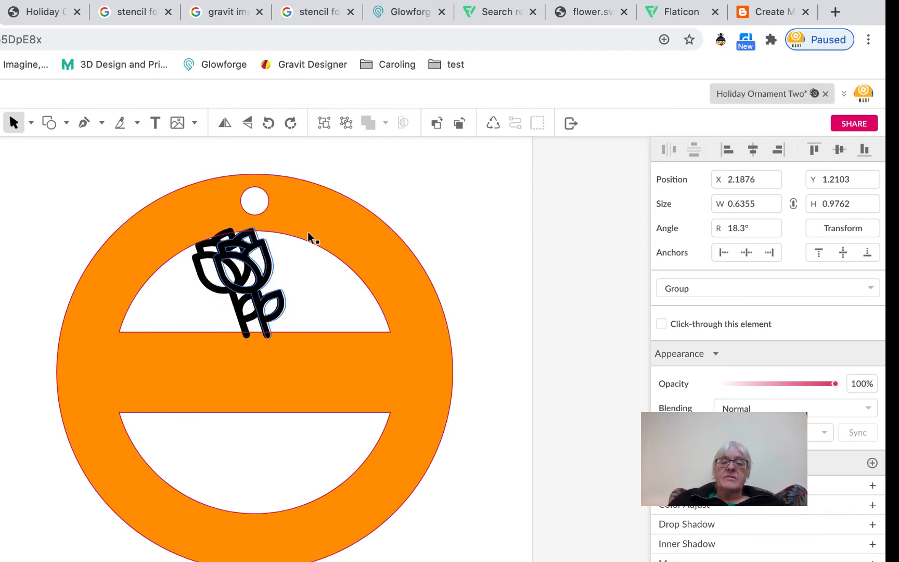
pyautogui.press('Right')
pyautogui.press('Right')
pyautogui.press('Right')
pyautogui.press('Right')
pyautogui.press('Right')
pyautogui.press('Right')
pyautogui.press('Right')
pyautogui.press('Right')
pyautogui.press('Right')
pyautogui.press('Right')
pyautogui.press('Right')
pyautogui.press('Right')
pyautogui.press('Right')
pyautogui.press('Right')
pyautogui.press('Right')
pyautogui.press('Right')
pyautogui.press('Right')
pyautogui.press('Right')
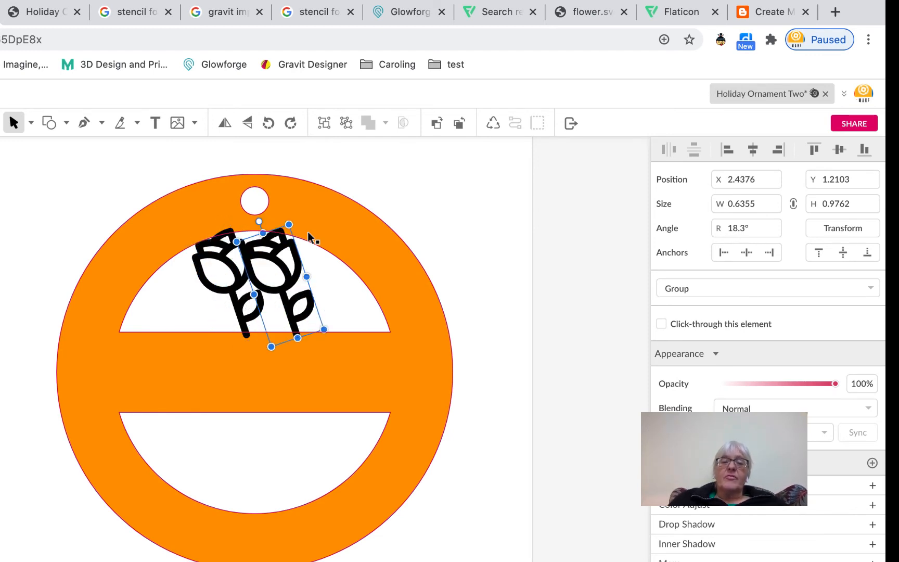
pyautogui.press('Right')
pyautogui.press('Right')
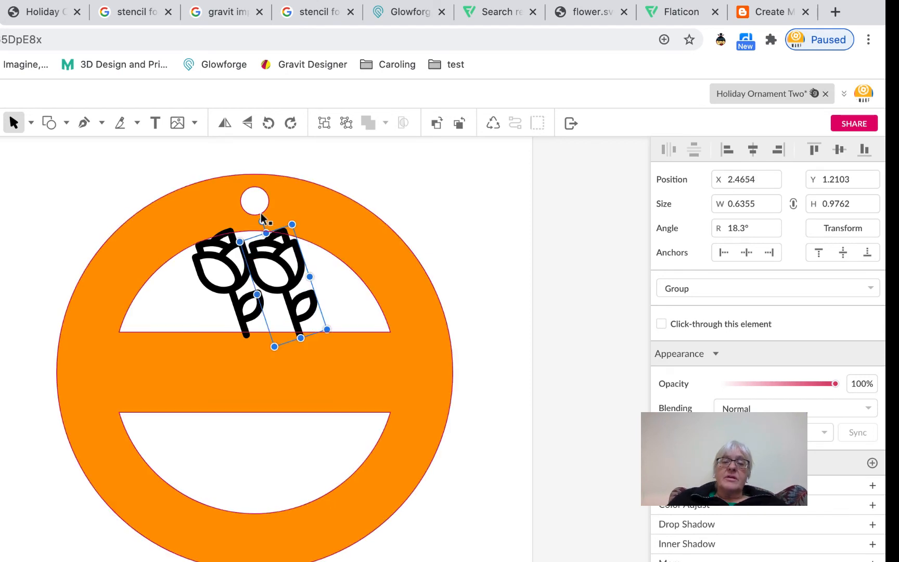
# Step: Tilt the copied flower to about -15.2° and adjust its height to Y 1.2683 so its stem overlaps the central bar
pyautogui.moveTo(262, 220); pyautogui.dragTo(300, 223)
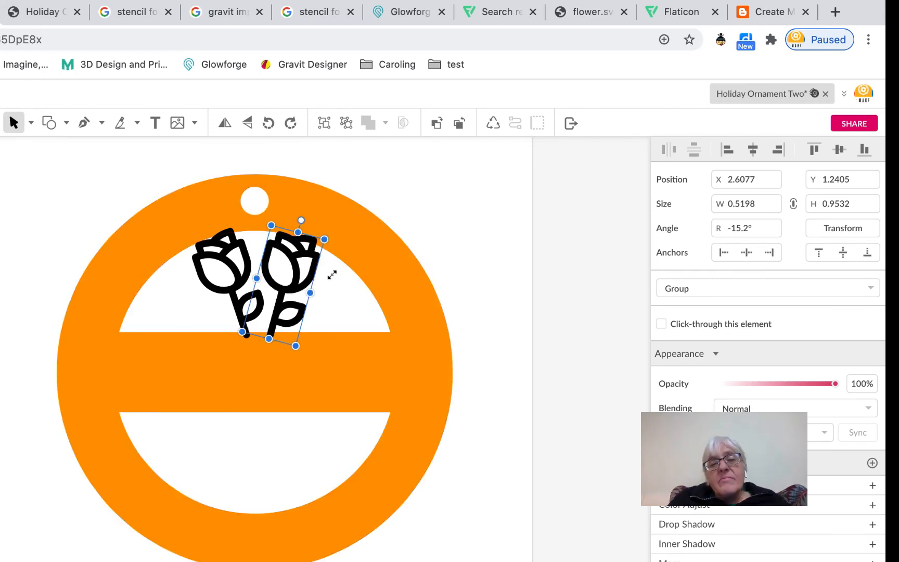
pyautogui.press('Up')
pyautogui.press('Up')
pyautogui.press('Up')
pyautogui.press('Up')
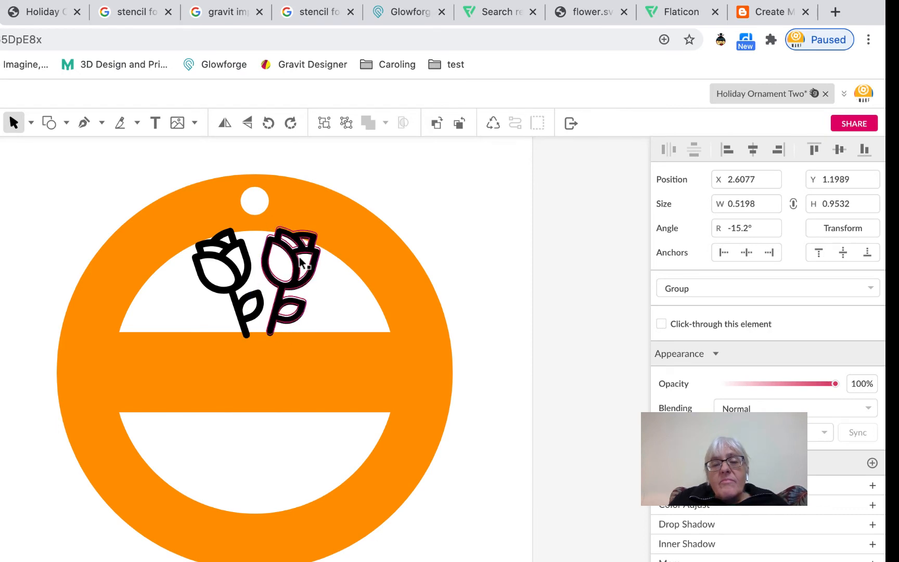
pyautogui.press('Up')
pyautogui.press('Up')
pyautogui.press('Up')
pyautogui.press('Up')
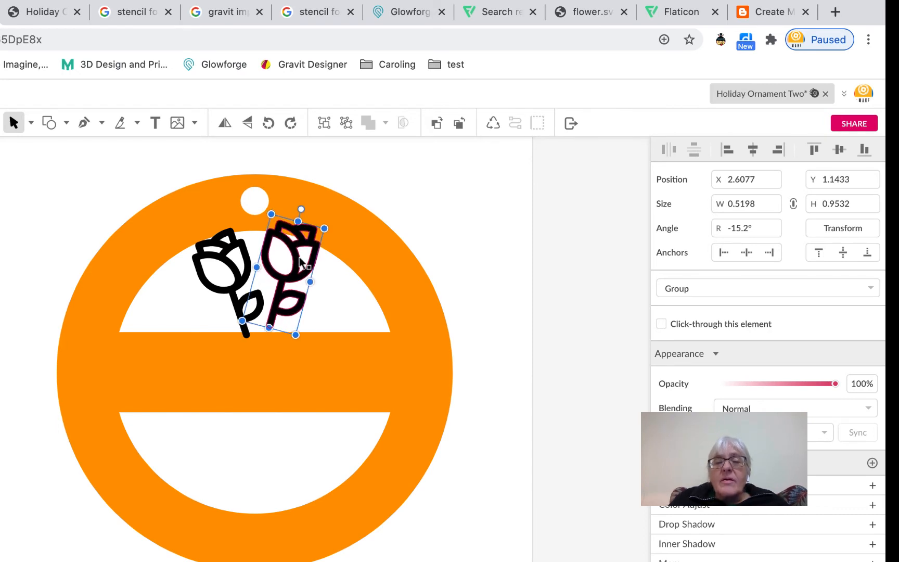
pyautogui.press('Down')
pyautogui.press('Down')
pyautogui.press('Down')
pyautogui.press('Down')
pyautogui.press('Down')
pyautogui.press('Down')
pyautogui.press('Down')
pyautogui.press('Down')
pyautogui.press('Down')
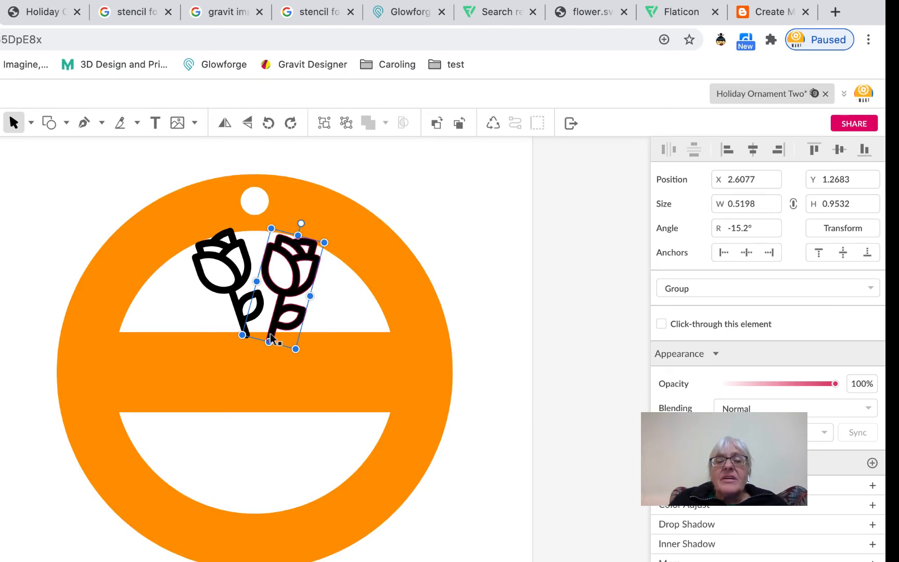
# Step: Mirror the original flower horizontally and tilt it left to about 17.1°
pyautogui.click(227, 289)
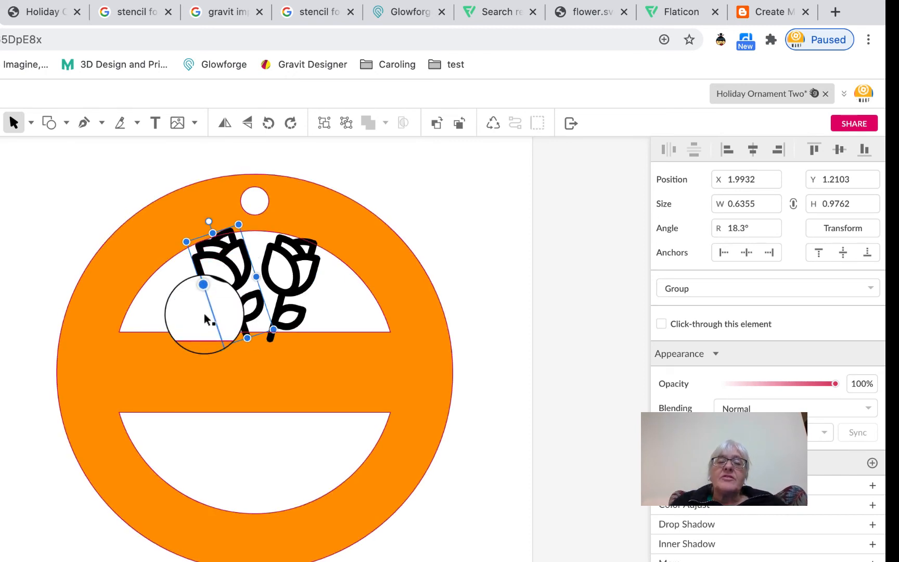
pyautogui.click(223, 124)
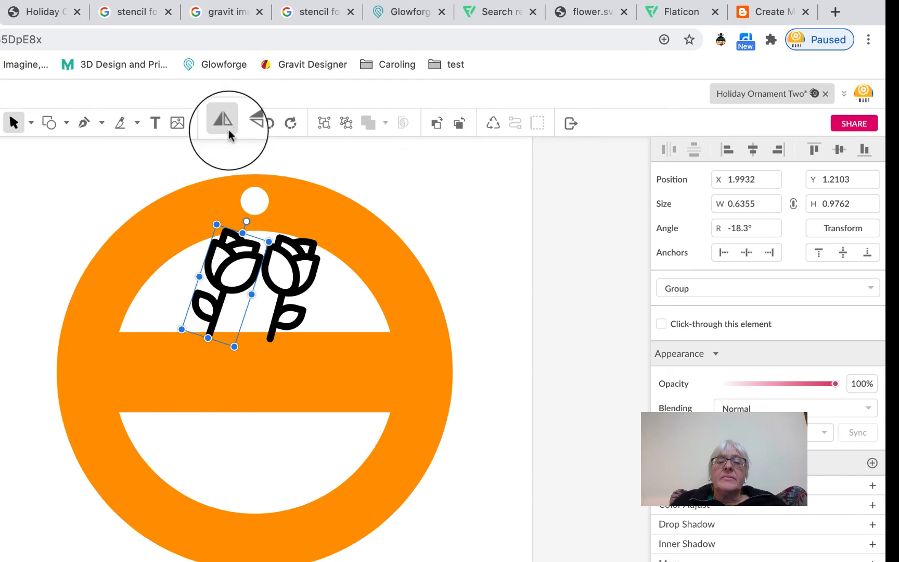
pyautogui.moveTo(246, 223); pyautogui.dragTo(209, 233)
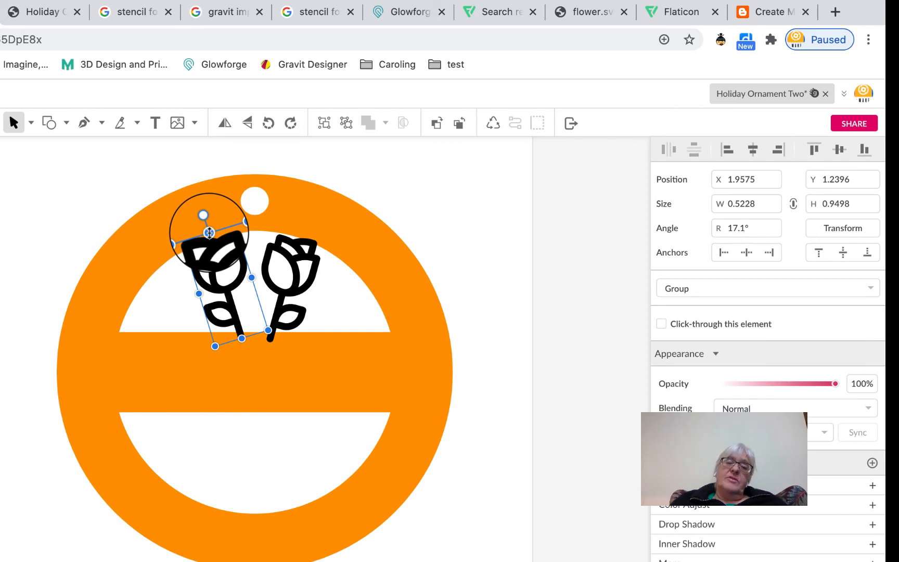
# Step: Bring the two flowers together, placing the mirrored one at X 2.0825 and the other at X 2.5799
pyautogui.moveTo(217, 265); pyautogui.dragTo(219, 268)
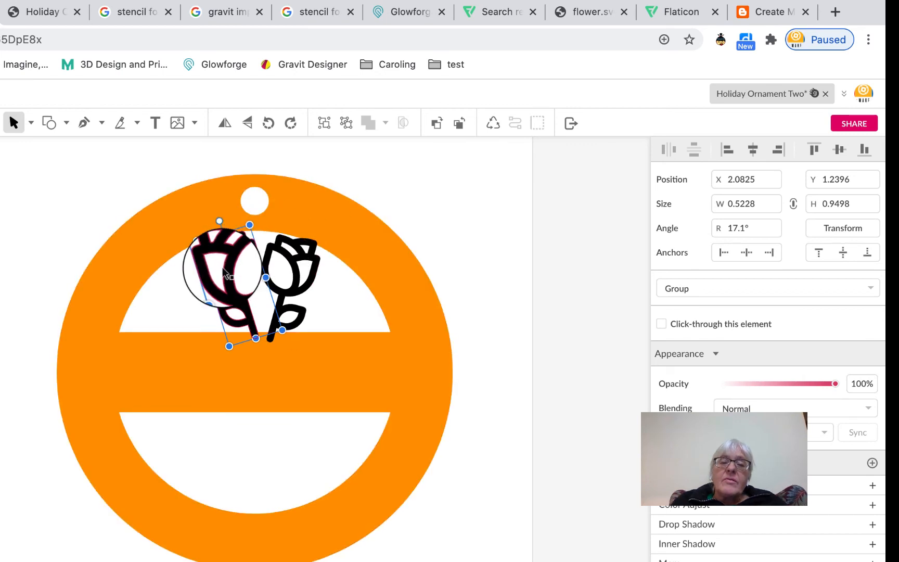
pyautogui.click(290, 254)
pyautogui.click(471, 218)
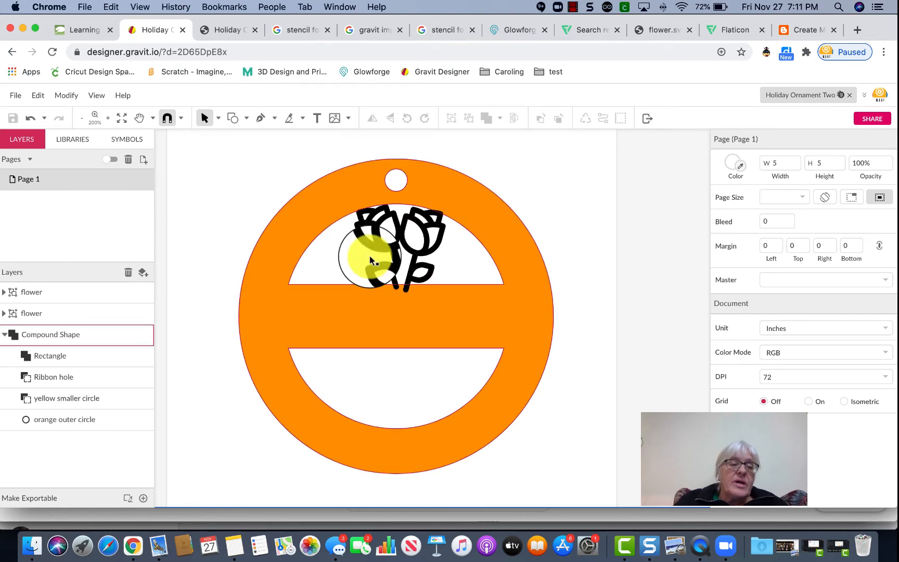
# Step: Combine the two flower groups into one compound shape with Union
pyautogui.click(44, 294)
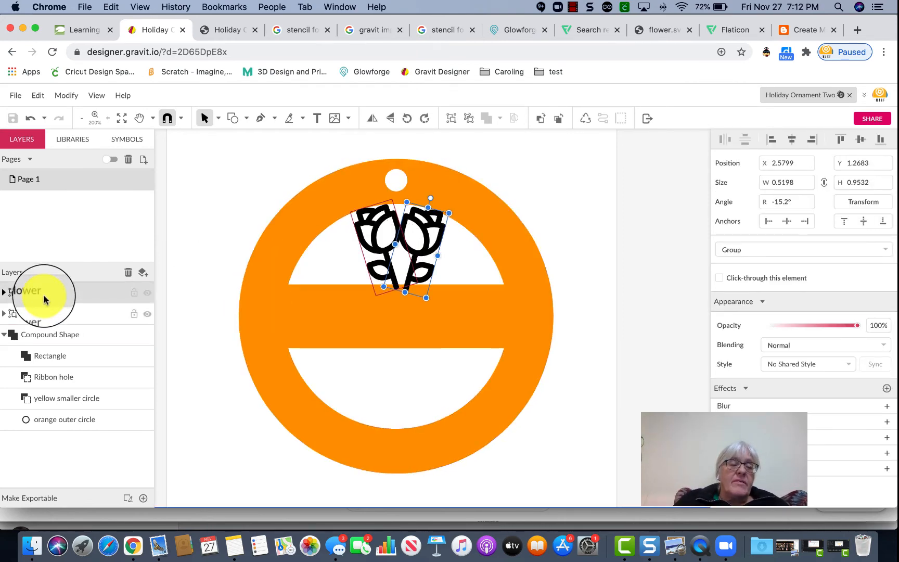
pyautogui.keyDown('shift'); pyautogui.click(41, 315); pyautogui.keyUp('shift')
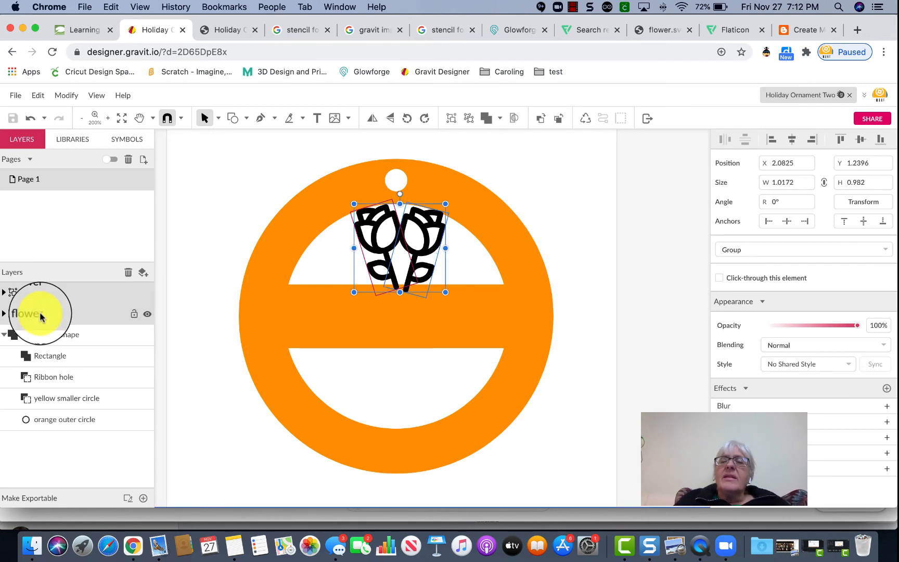
pyautogui.click(500, 118)
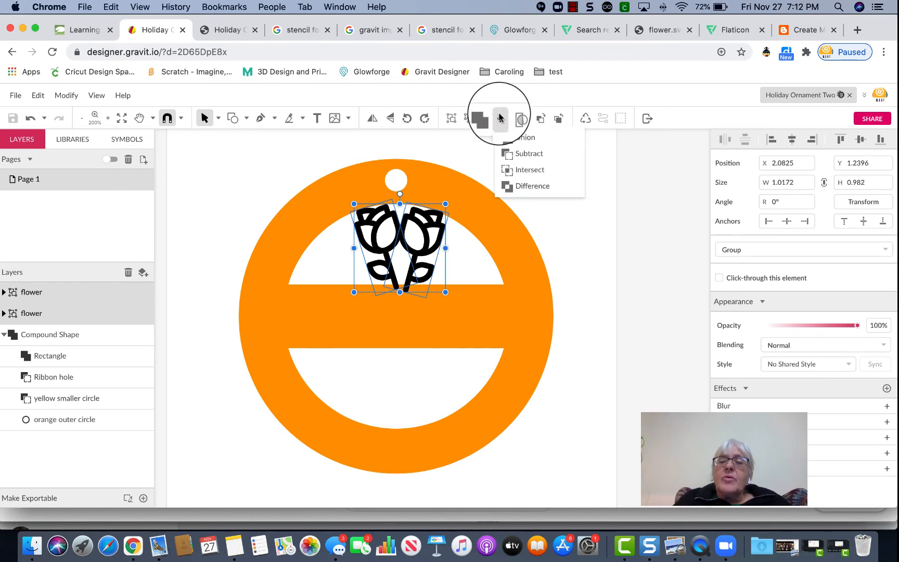
pyautogui.click(518, 139)
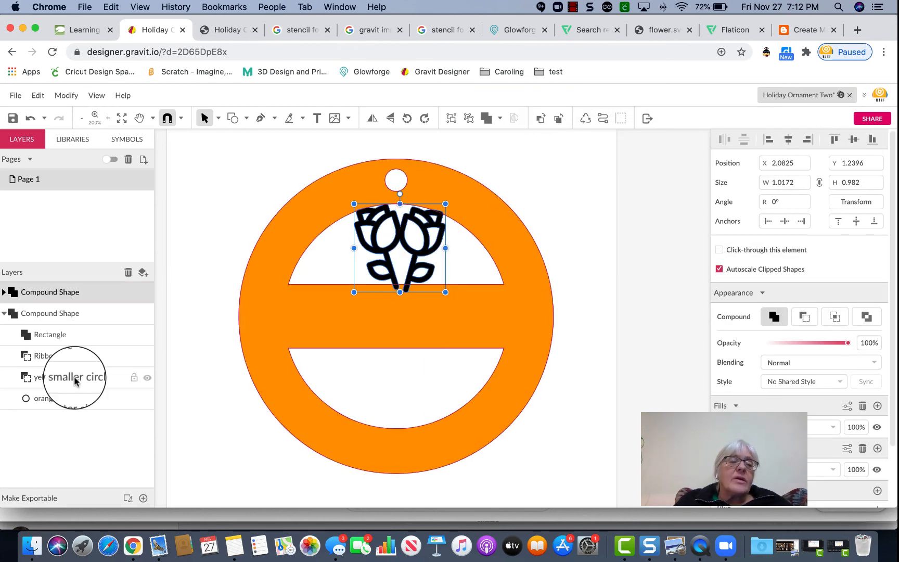
# Step: Rename the new flower compound shape as "Roses compound"
pyautogui.rightClick(35, 292)
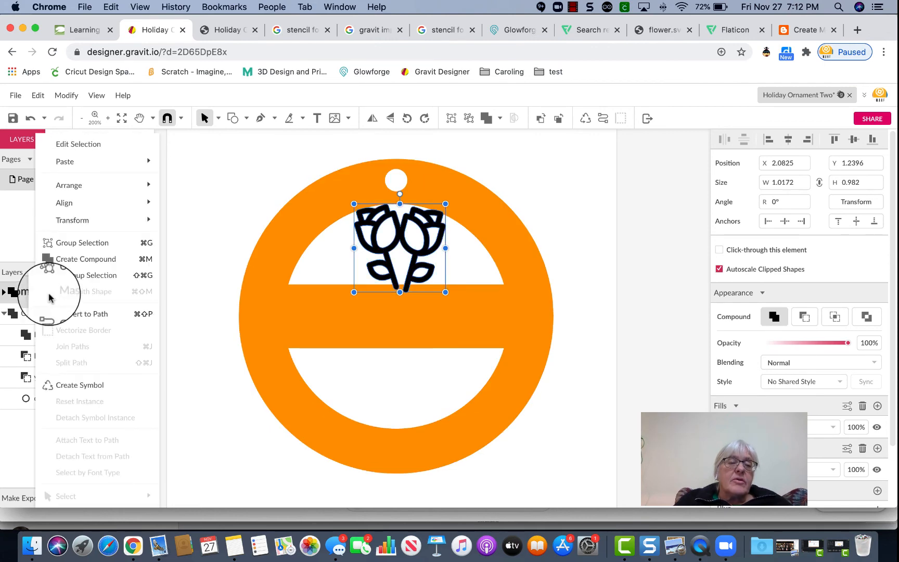
pyautogui.click(27, 296)
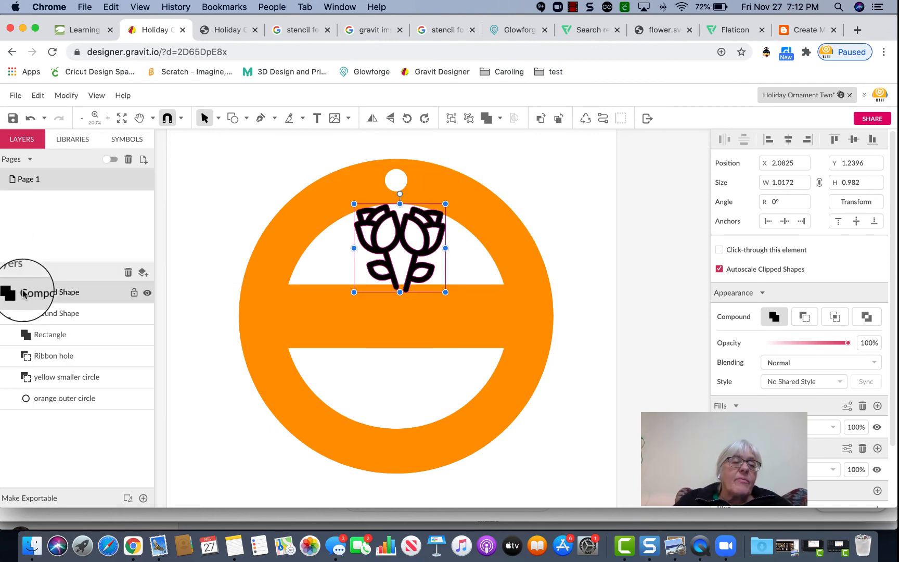
pyautogui.doubleClick(23, 291)
pyautogui.write('Roses c')
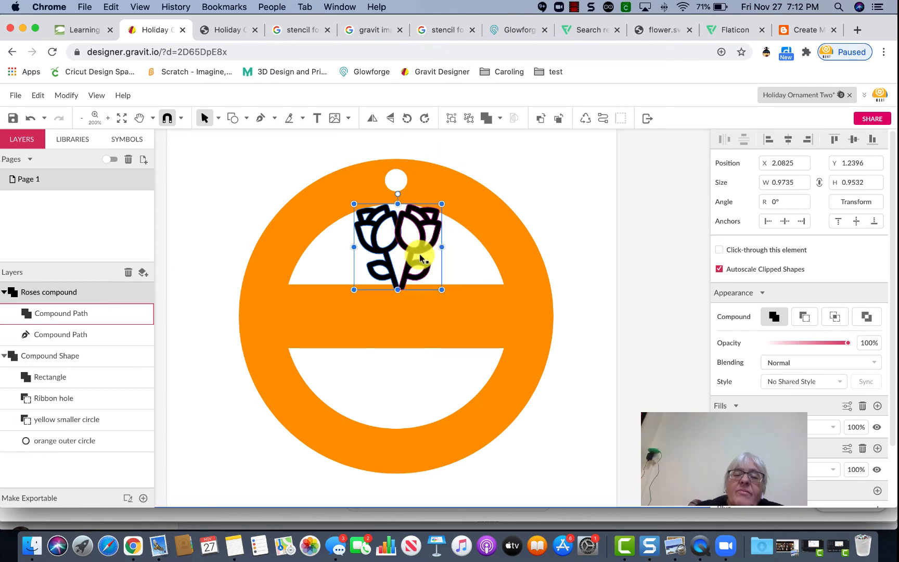
# Step: Nudge the Roses compound left to X 2.0409, keeping Y at 1.2396, to centre it in the ornament's upper opening
pyautogui.moveTo(420, 255); pyautogui.dragTo(430, 255)
pyautogui.press('Left')
pyautogui.press('Left')
pyautogui.press('Left')
pyautogui.press('Left')
pyautogui.press('Left')
pyautogui.press('Left')
pyautogui.press('Left')
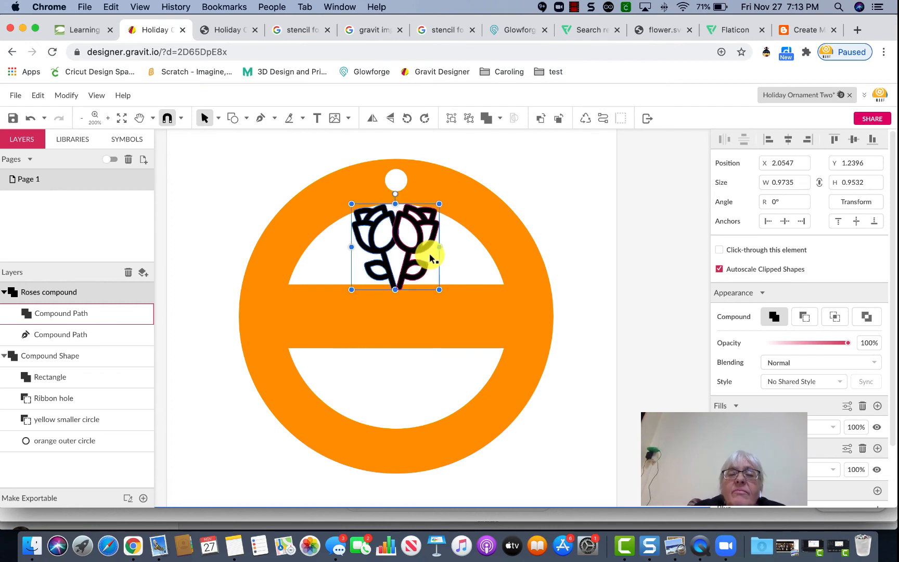
pyautogui.press('Left')
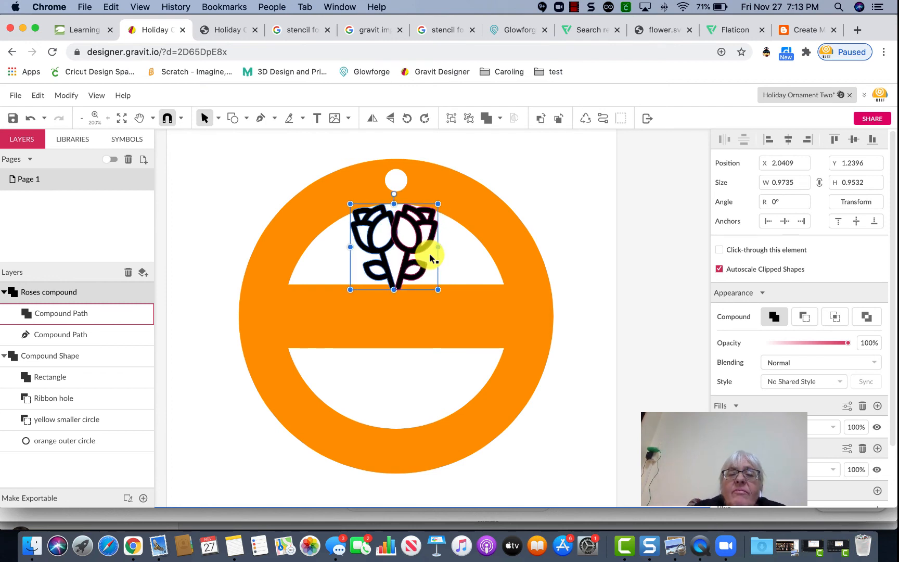
pyautogui.press('Up')
pyautogui.press('Down')
# Step: Merge the Roses compound with the ornament's compound shape using Union
pyautogui.click(475, 253)
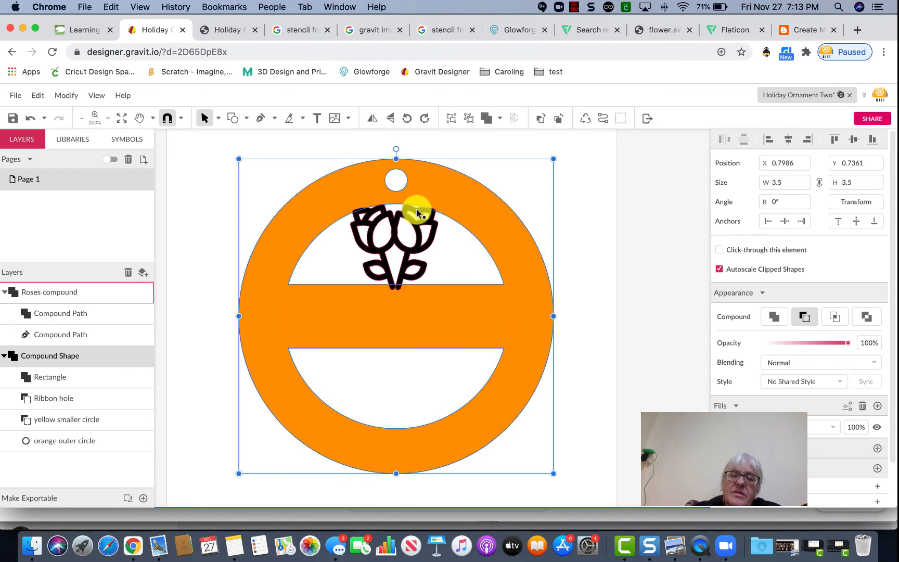
pyautogui.click(459, 206)
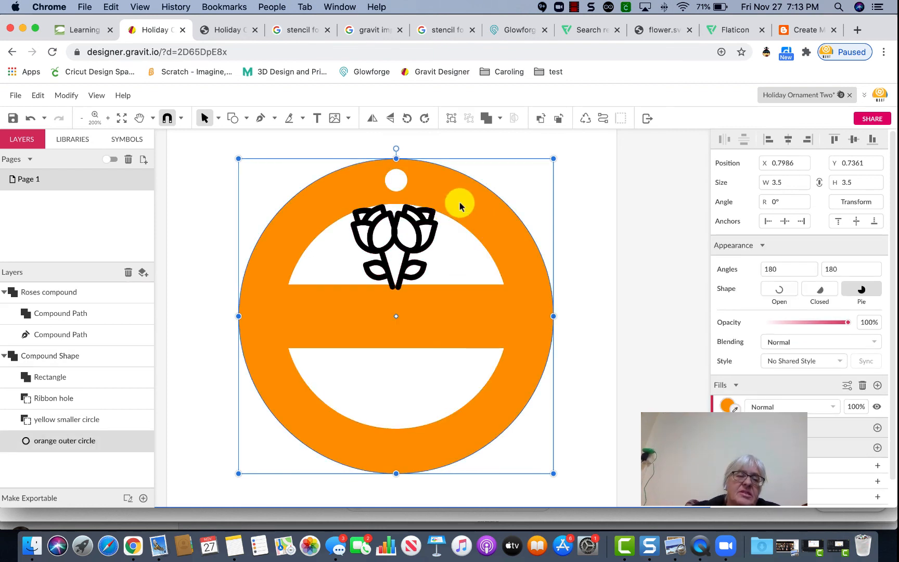
pyautogui.click(73, 358)
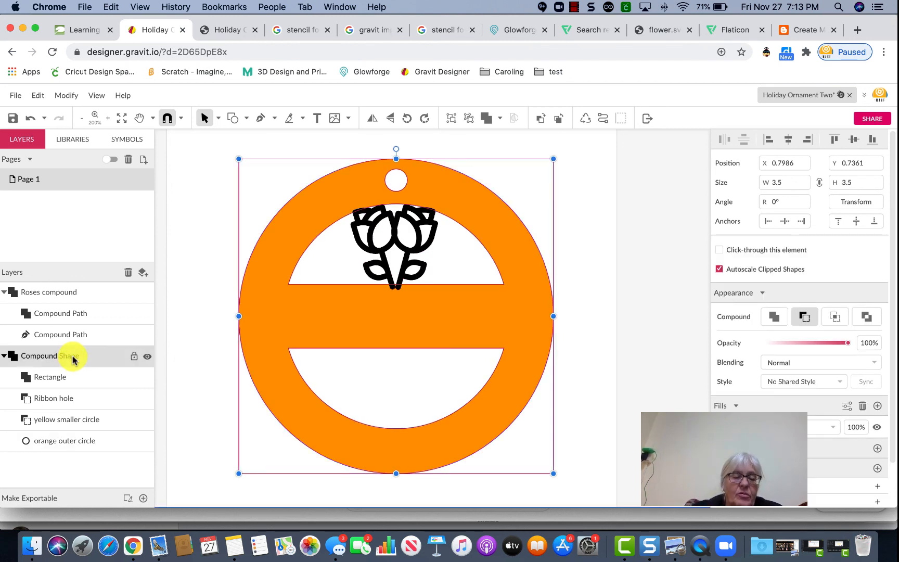
pyautogui.click(67, 293)
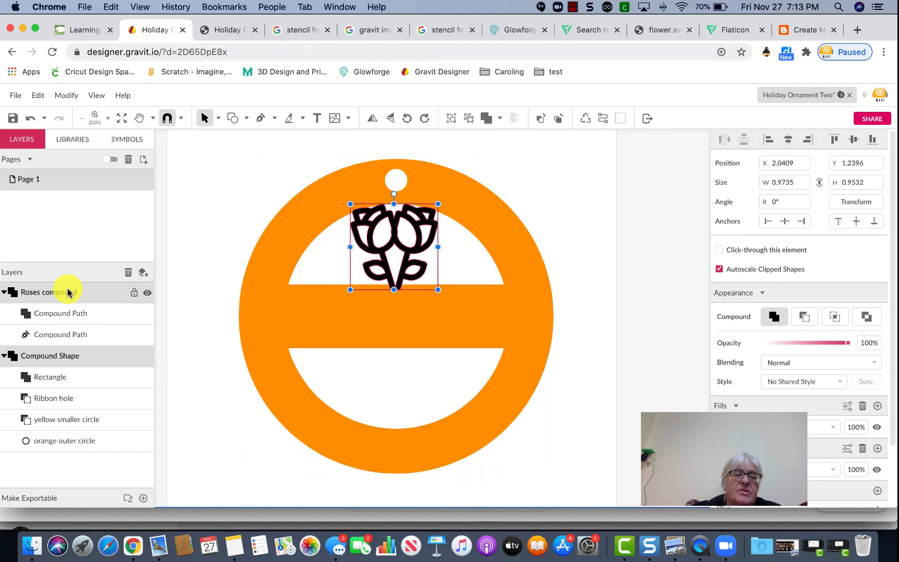
pyautogui.click(66, 358)
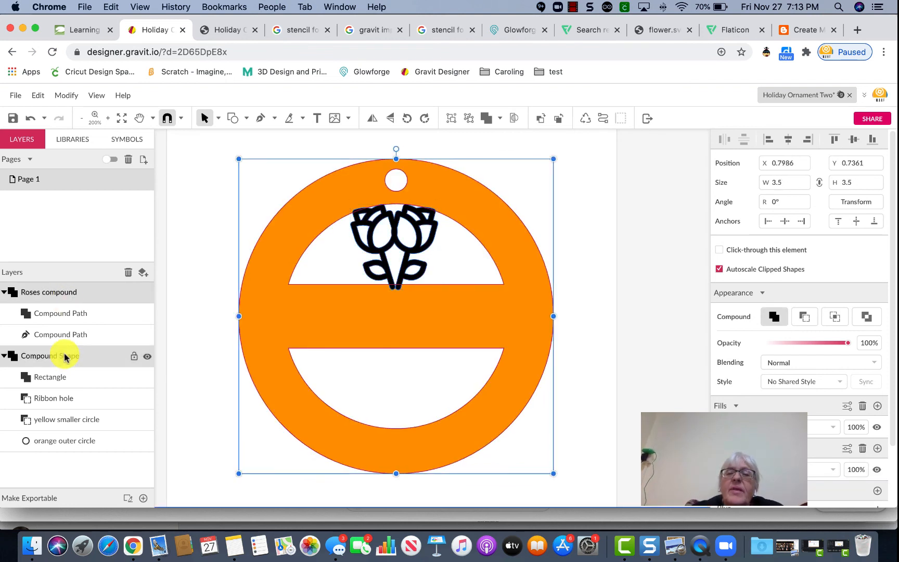
pyautogui.click(499, 119)
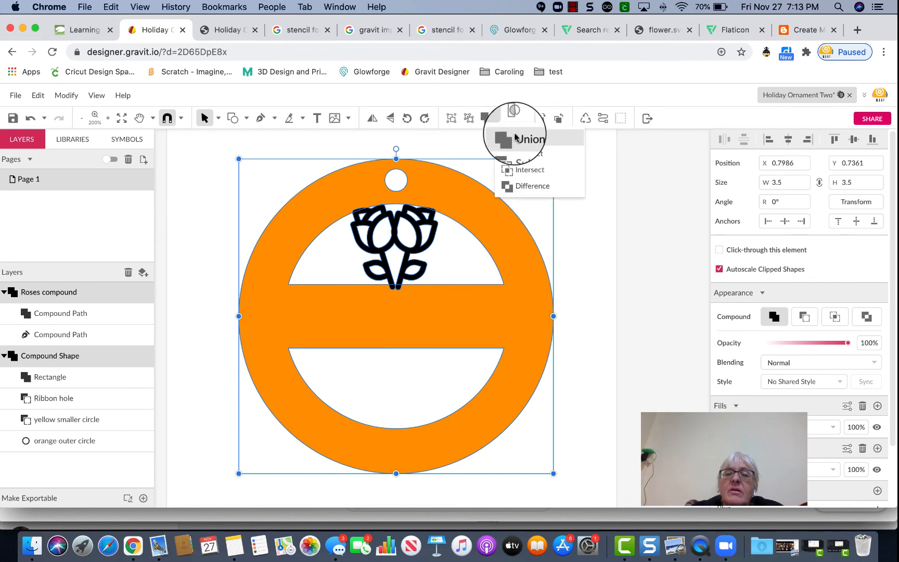
pyautogui.click(515, 137)
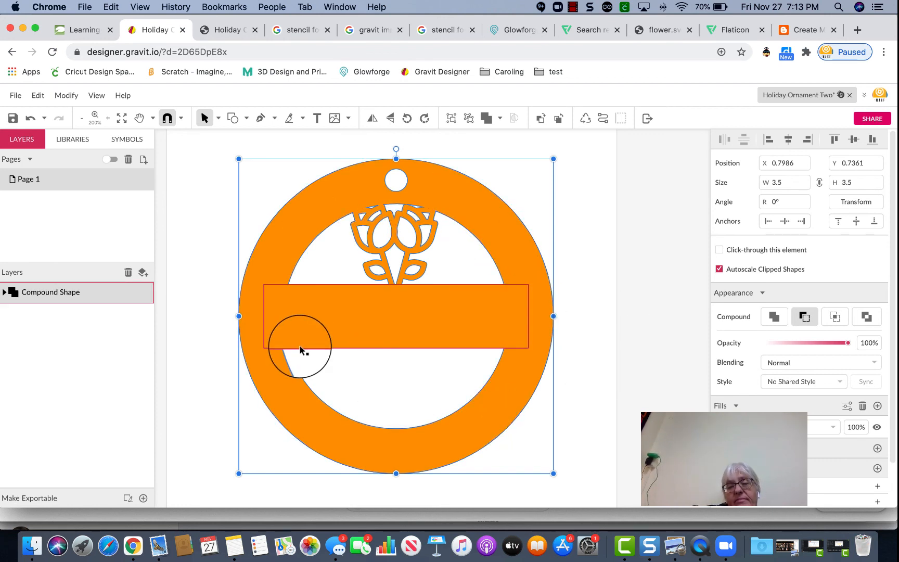
pyautogui.click(433, 544)
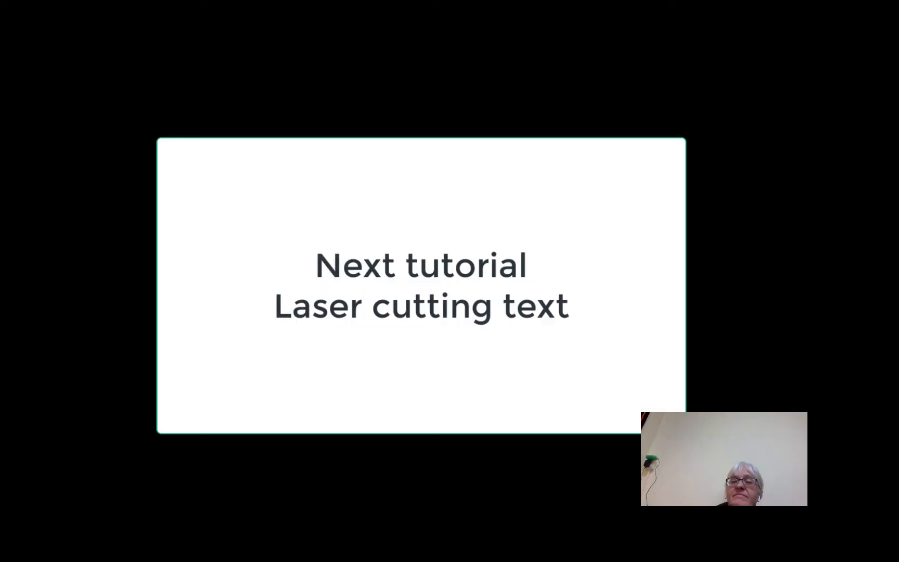